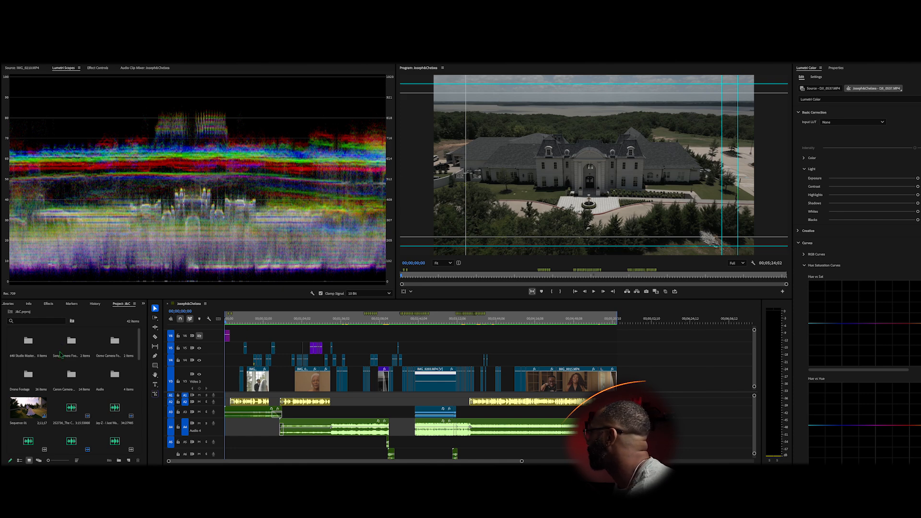
- Widen the Project panel so it shows four columns of project items
left_click(150, 329)
left_click(167, 323)
left_click(149, 329)
left_click_drag(149, 329, 226, 325)
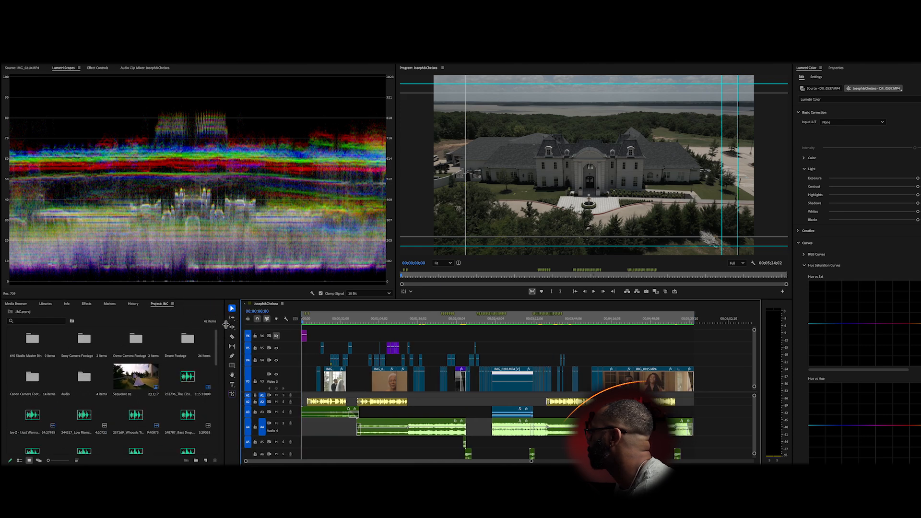
scroll(187, 369, "down", 10)
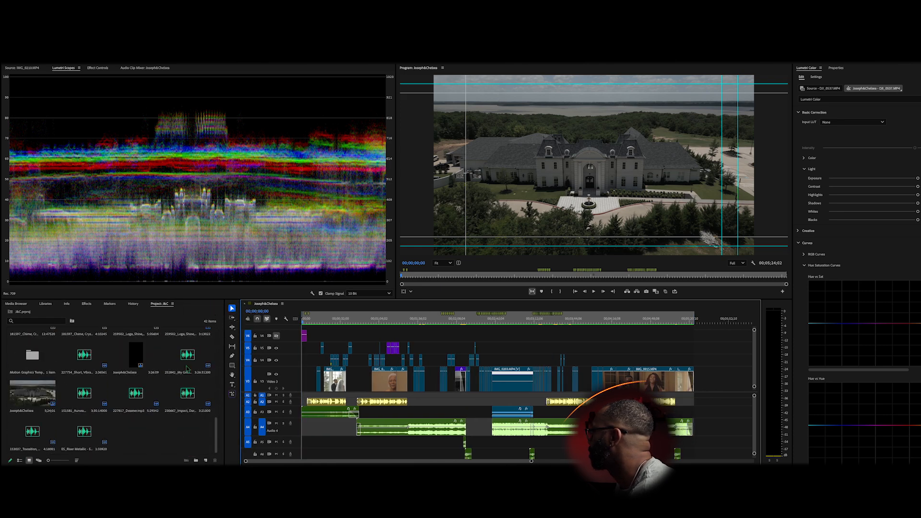
right_click(155, 437)
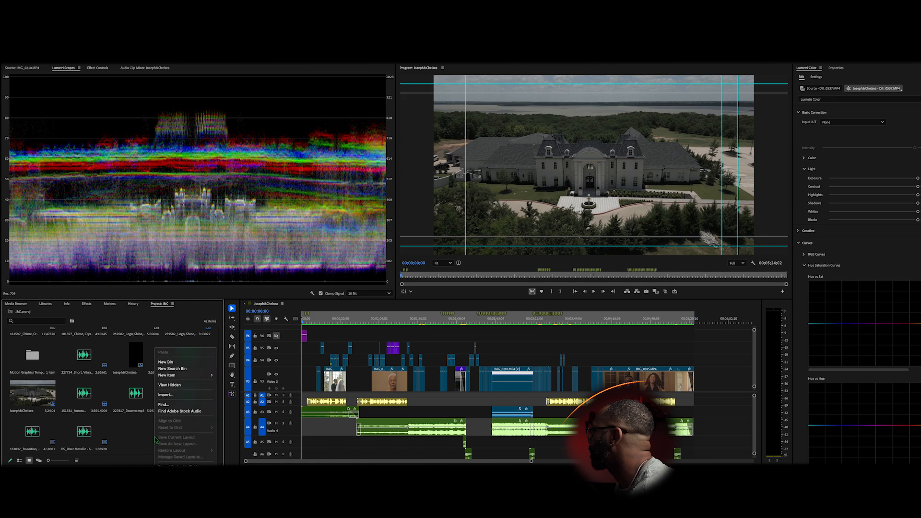
left_click(182, 363)
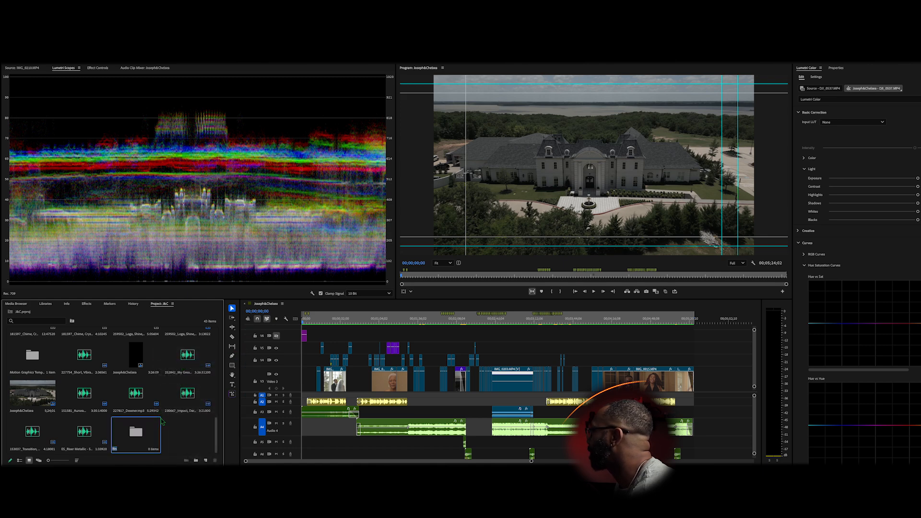
left_click(152, 430)
key("Delete")
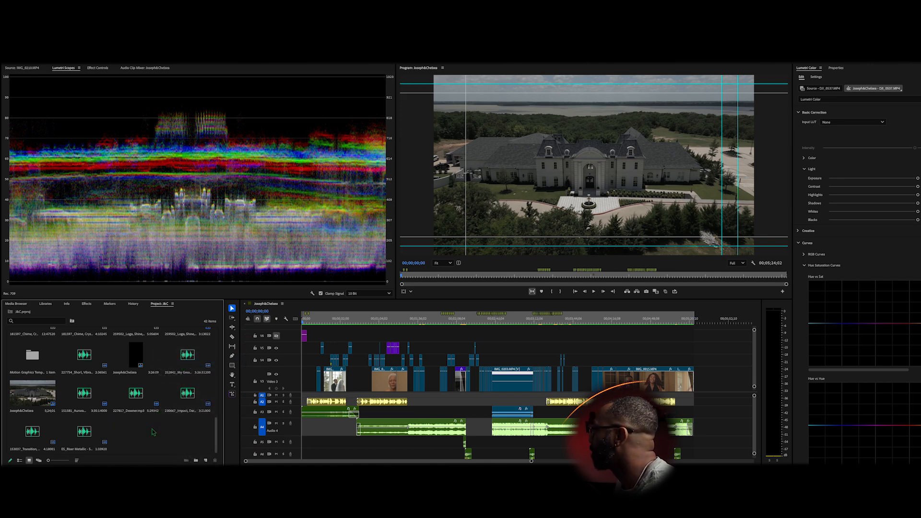
- Create a new 1920 x 1080 adjustment layer at 29.97 fps Drop-Frame with square pixels
left_click(206, 460)
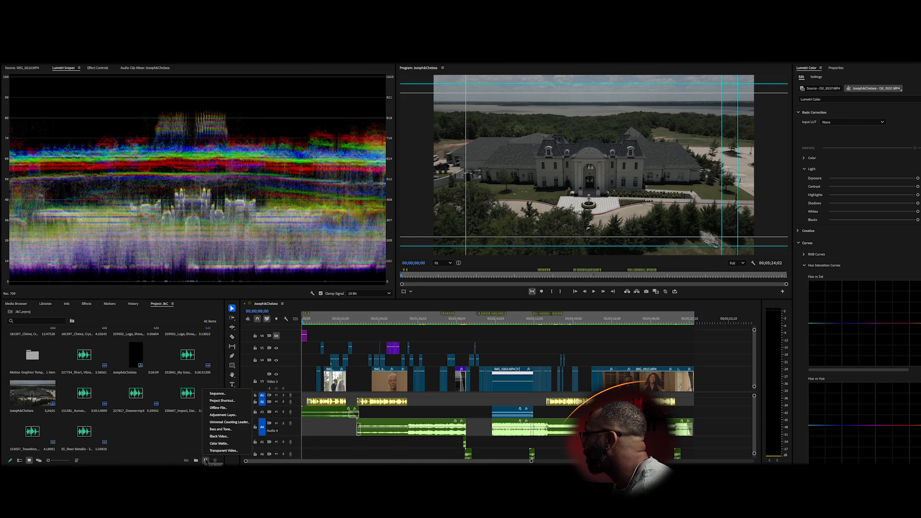
left_click(224, 420)
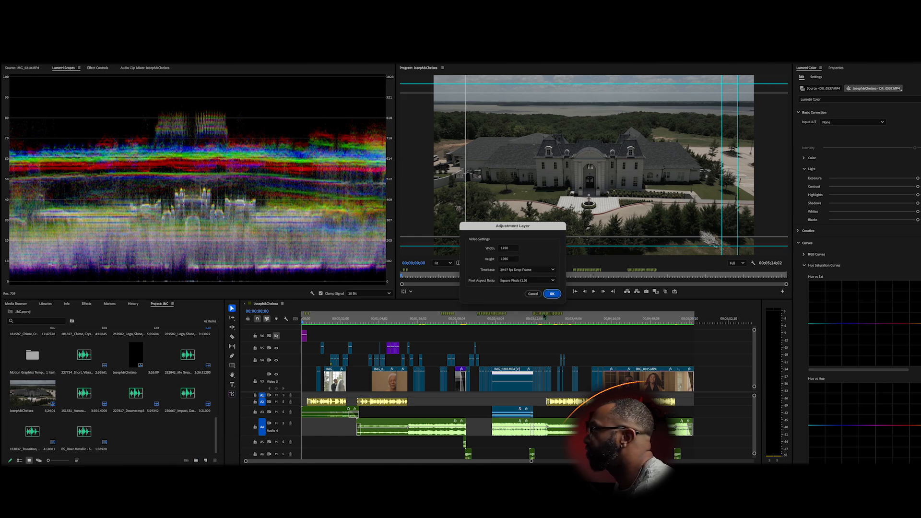
left_click(551, 295)
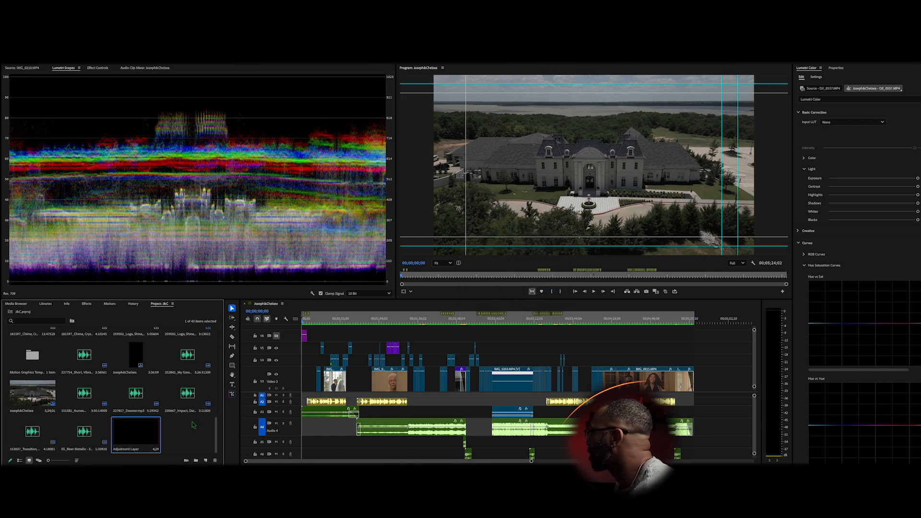
- Place the adjustment layer on track V6 above the first clip of the embracing couple and return the playhead to the sequence start
left_click_drag(129, 433, 312, 325)
left_click(316, 322)
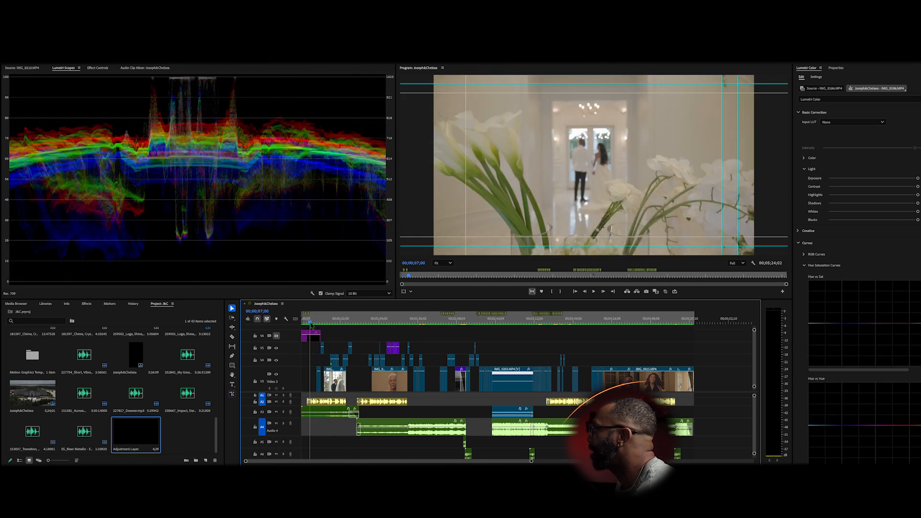
mouse_move(312, 325)
left_mouse_down()
mouse_move(322, 325)
mouse_move(312, 335)
mouse_move(320, 337)
mouse_move(304, 325)
left_mouse_up()
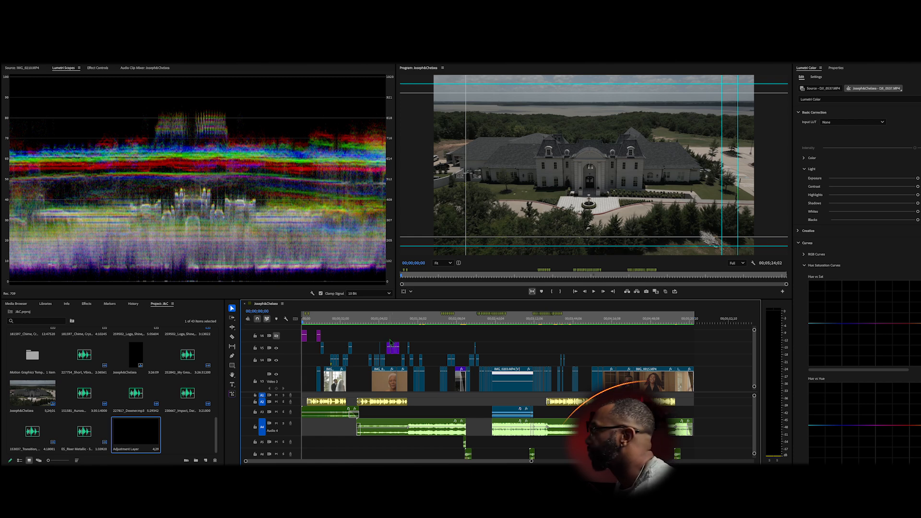
- Turn on the output of track V6 and play back the opening seconds of the sequence
left_click(276, 336)
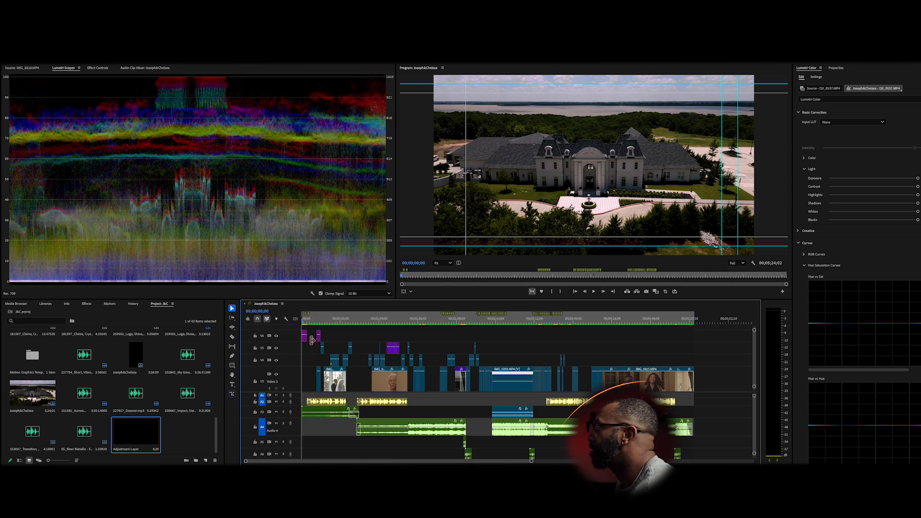
key("space")
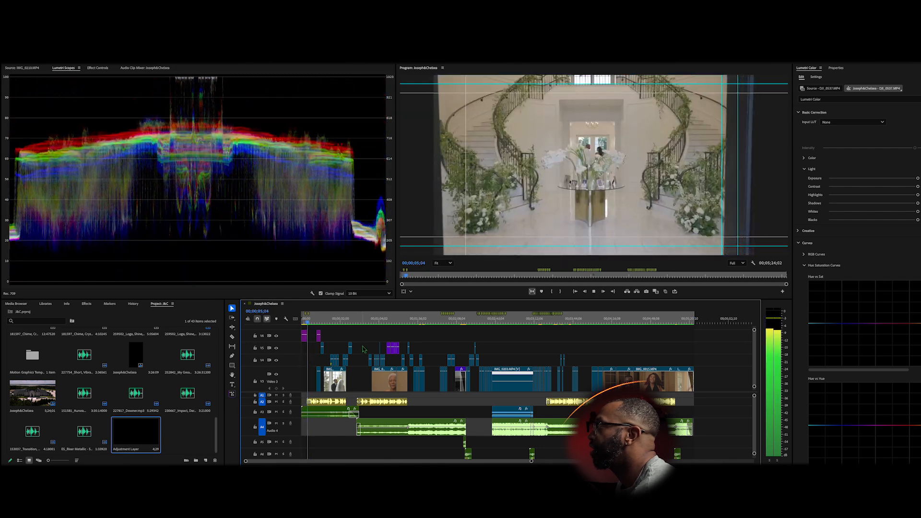
key("space")
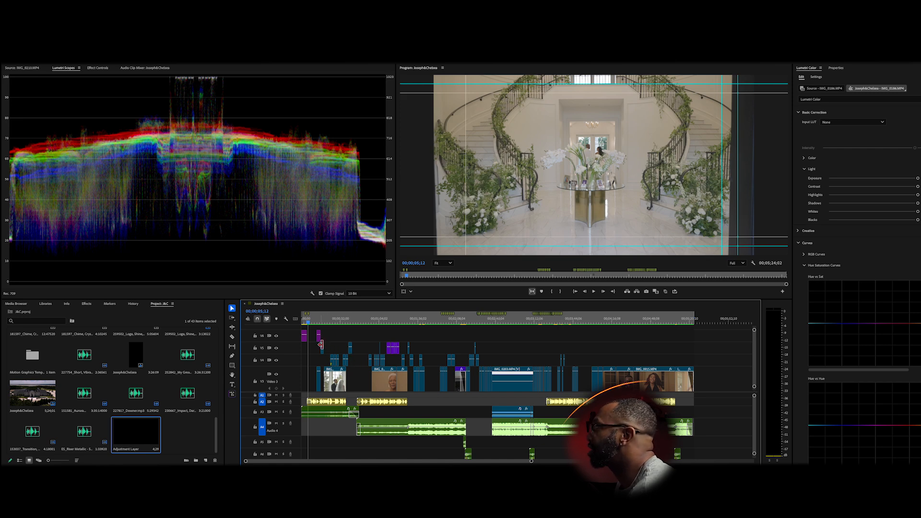
- Apply the Clog3_Rec709-WideDR_709_0-Native.cube LUT as the Creative look on the adjustment layer above the couple's clip at 00;00;12;20
left_click_drag(311, 324, 321, 325)
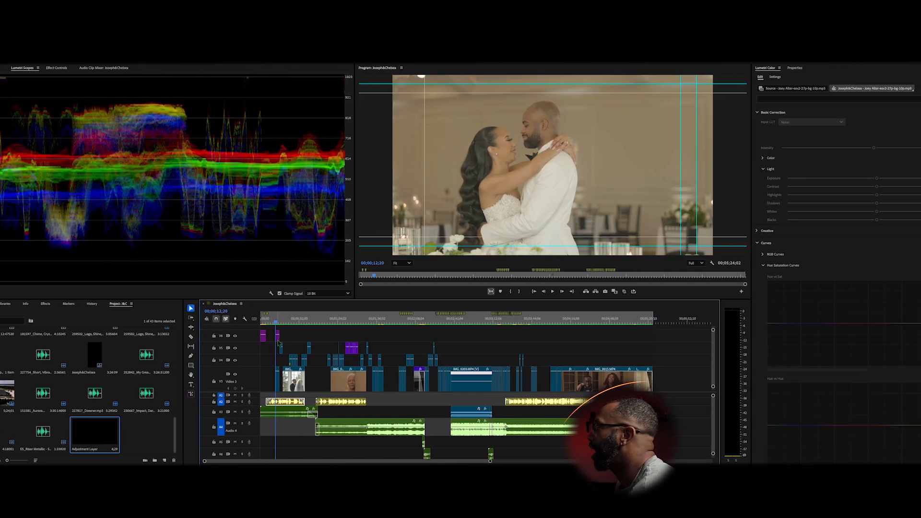
left_click(293, 336)
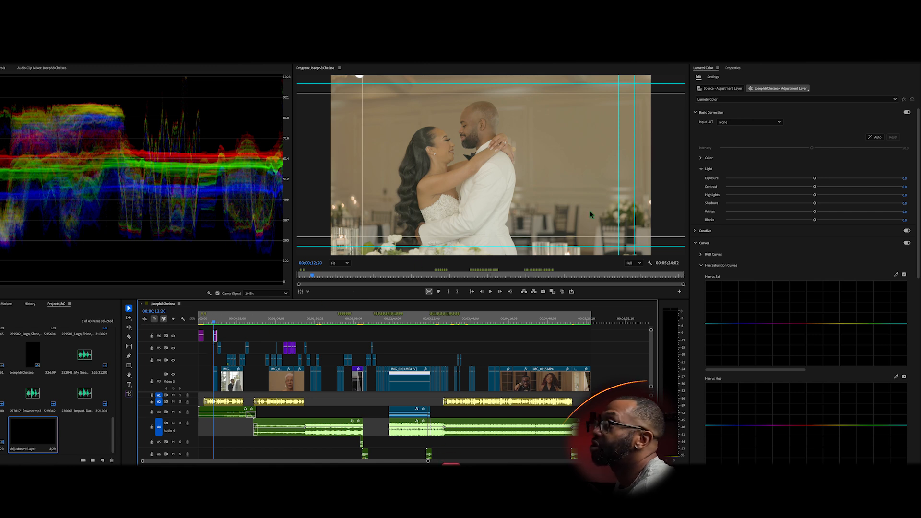
left_click(776, 124)
left_click(776, 124)
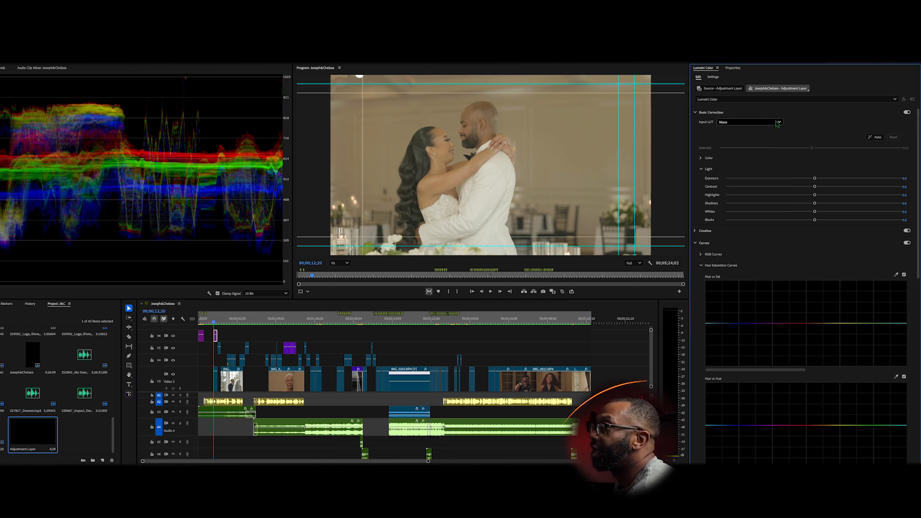
left_click(701, 170)
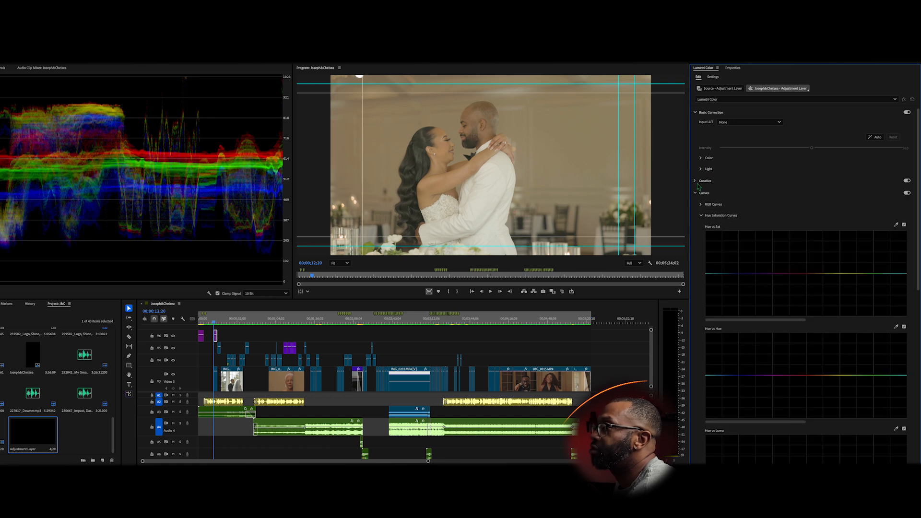
left_click(696, 181)
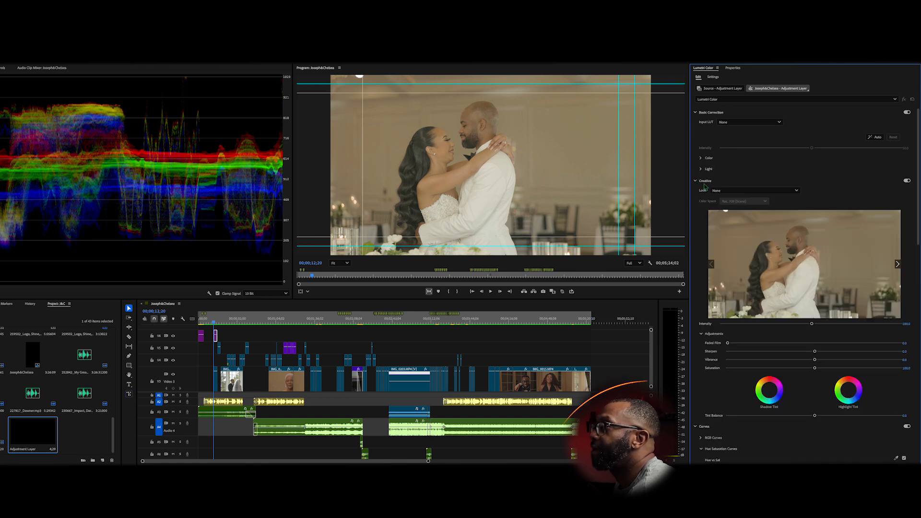
left_click(796, 191)
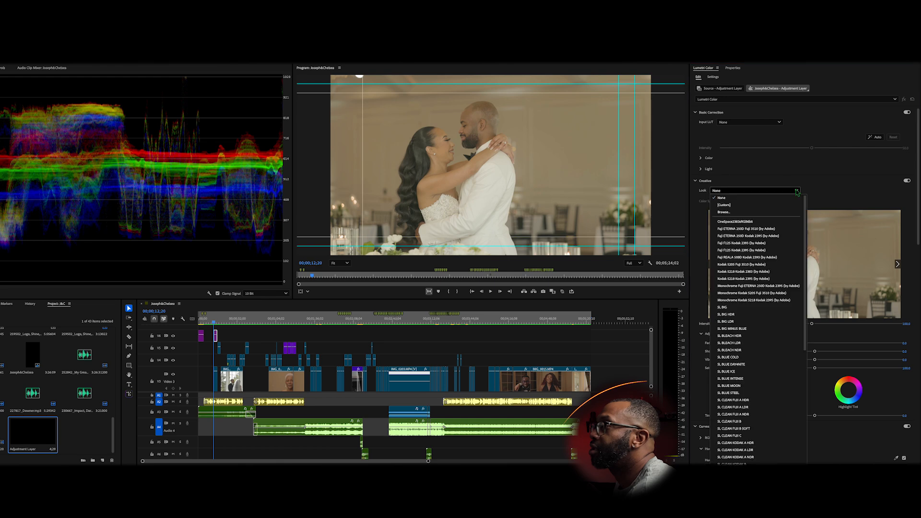
left_click(723, 212)
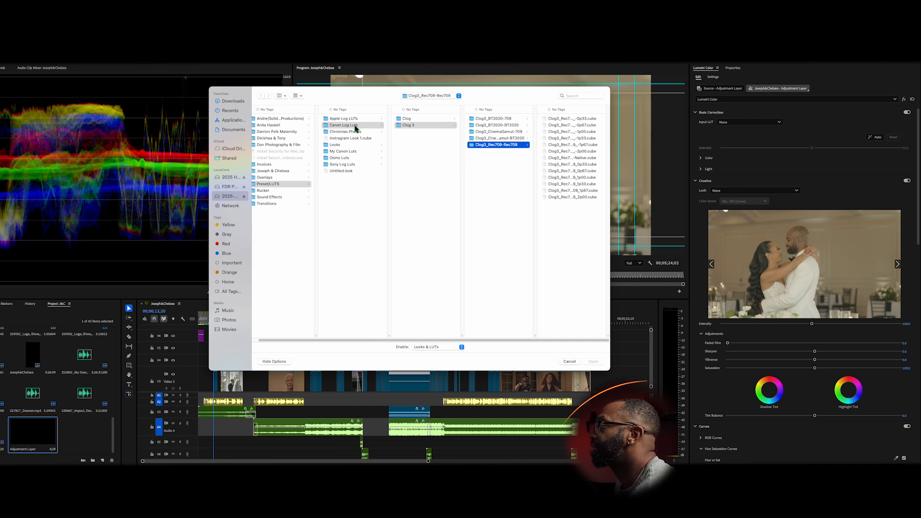
left_click(570, 158)
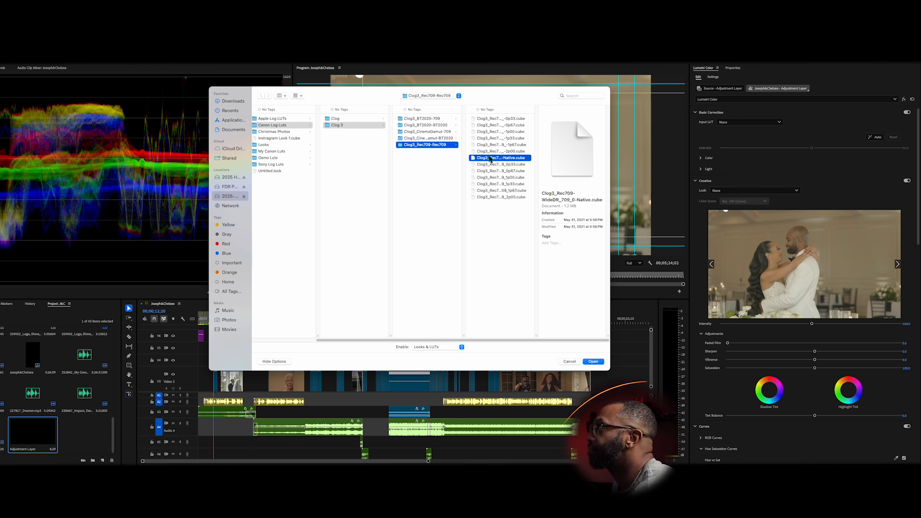
left_click(593, 361)
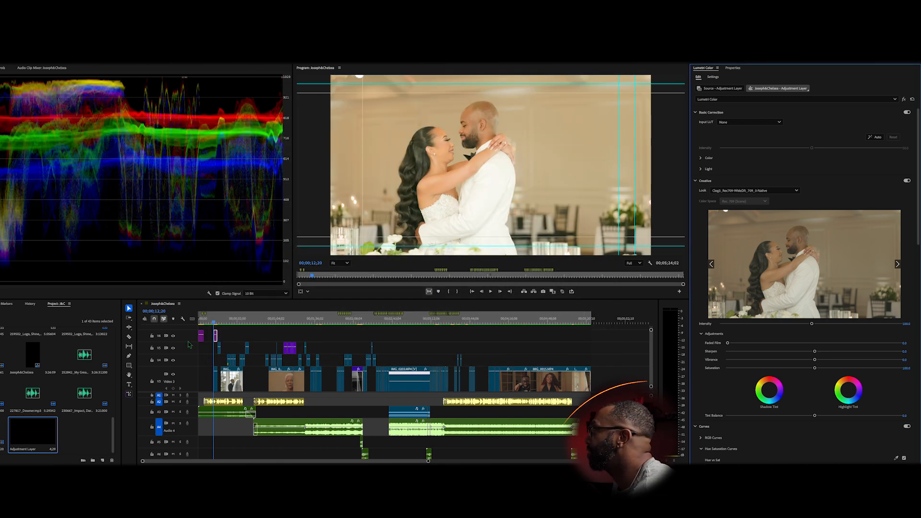
- Toggle the output of track V6 off and on to compare the couple's clip with and without the LUT
left_click(173, 336)
left_click(173, 336)
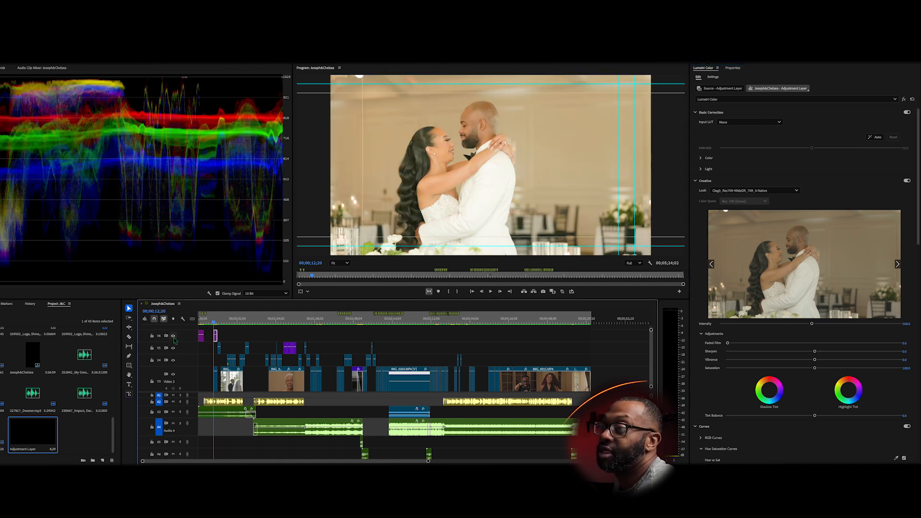
left_click(173, 336)
left_click(173, 336)
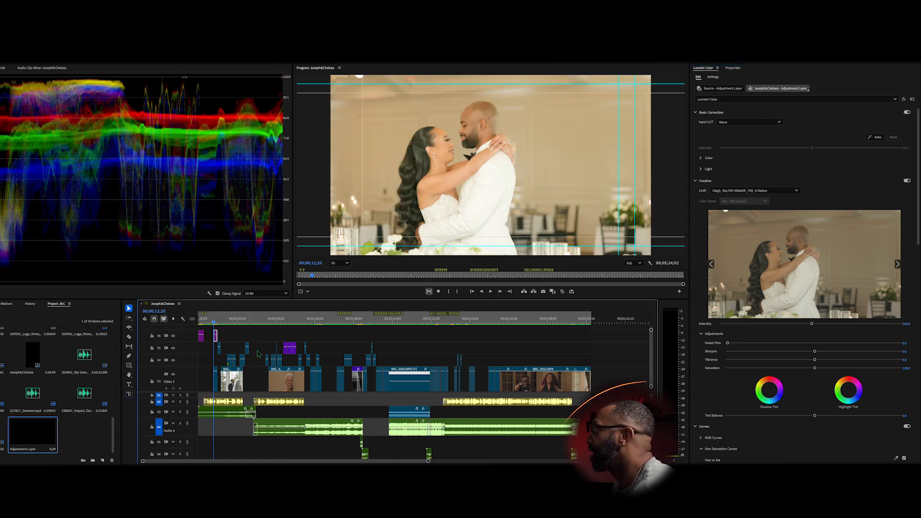
scroll(217, 362, "up", 5)
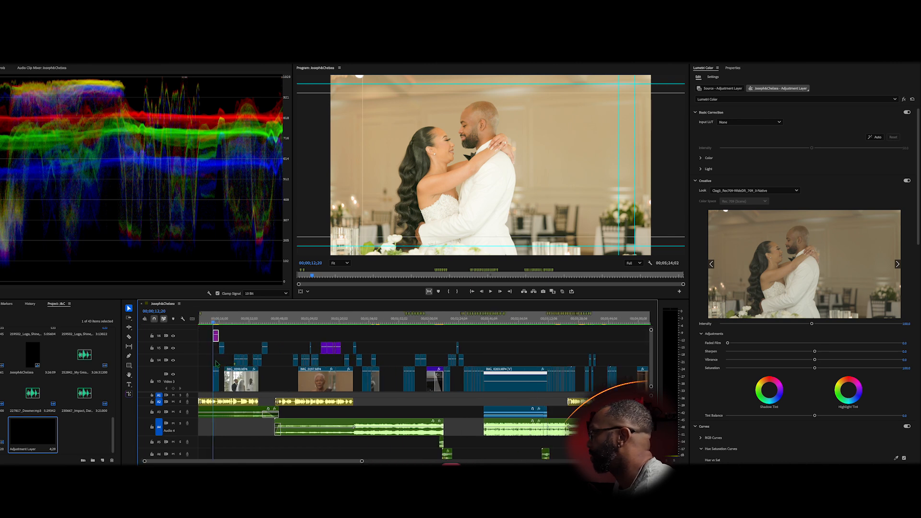
scroll(218, 363, "left", 3)
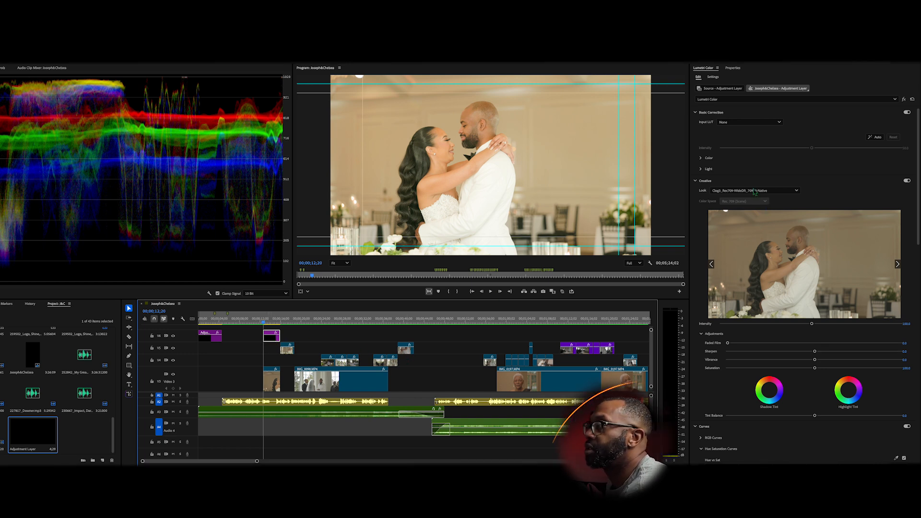
- Set the adjustment layer's white balance by sampling the couple's white wedding attire with the eyedropper
left_click(701, 159)
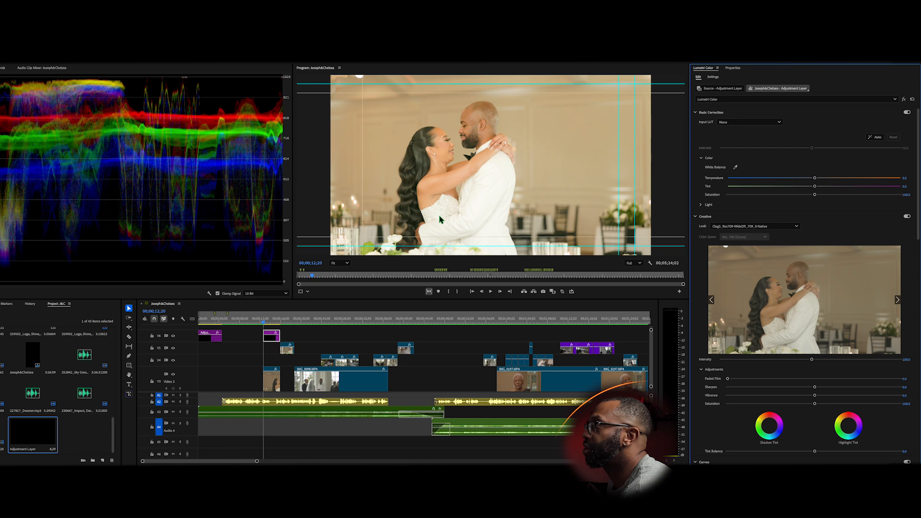
left_click(735, 168)
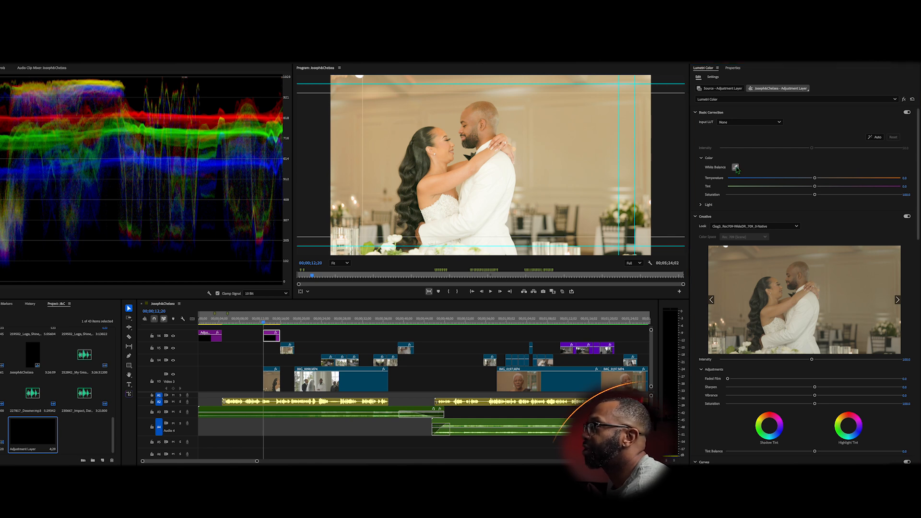
left_click(451, 198)
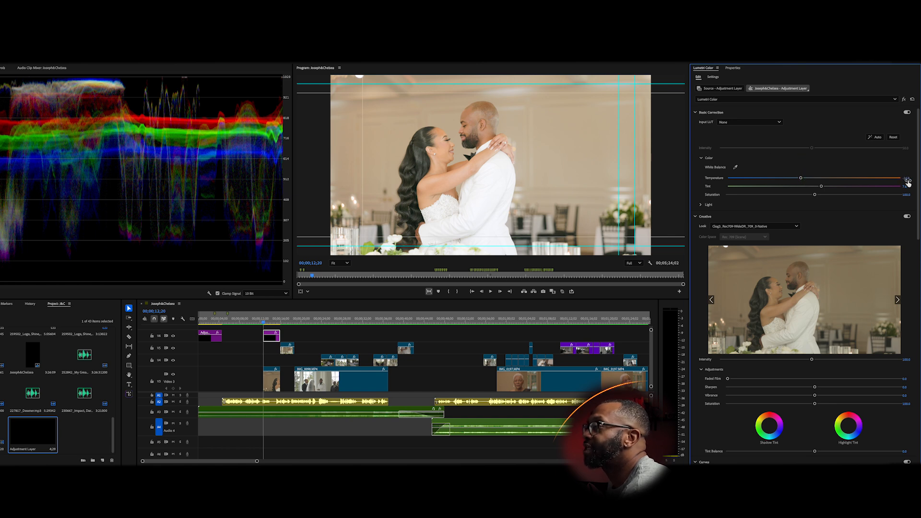
- Fine-tune the adjustment layer's Basic Correction color, setting Temperature to -13.0 and Tint to about 12.6
left_click_drag(905, 178, 912, 178)
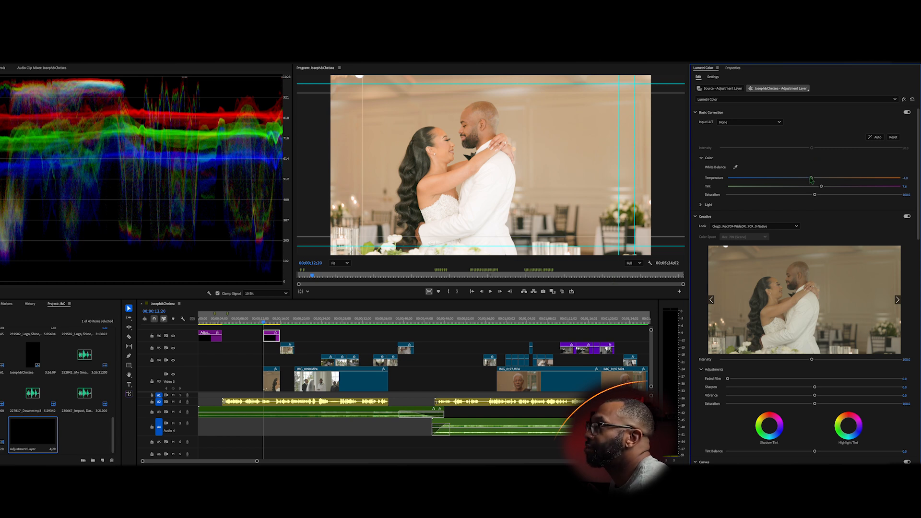
left_click_drag(907, 178, 902, 179)
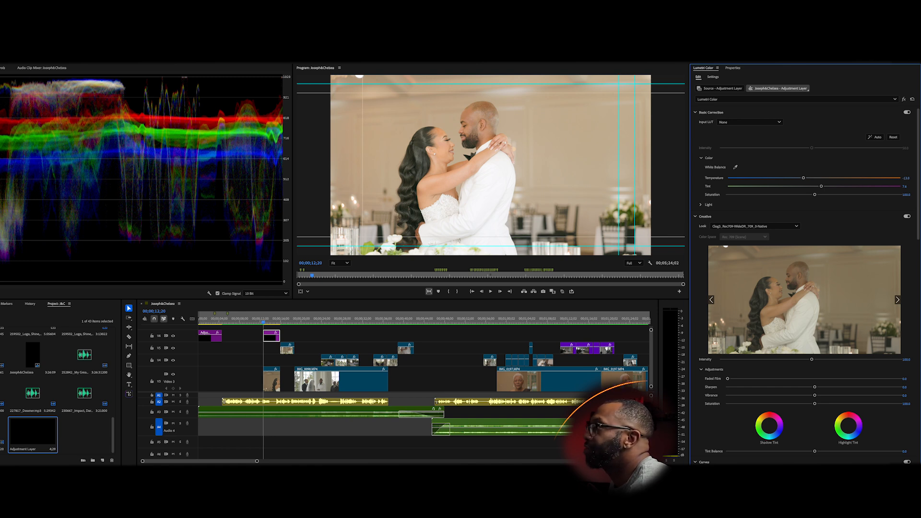
left_click_drag(904, 187, 907, 186)
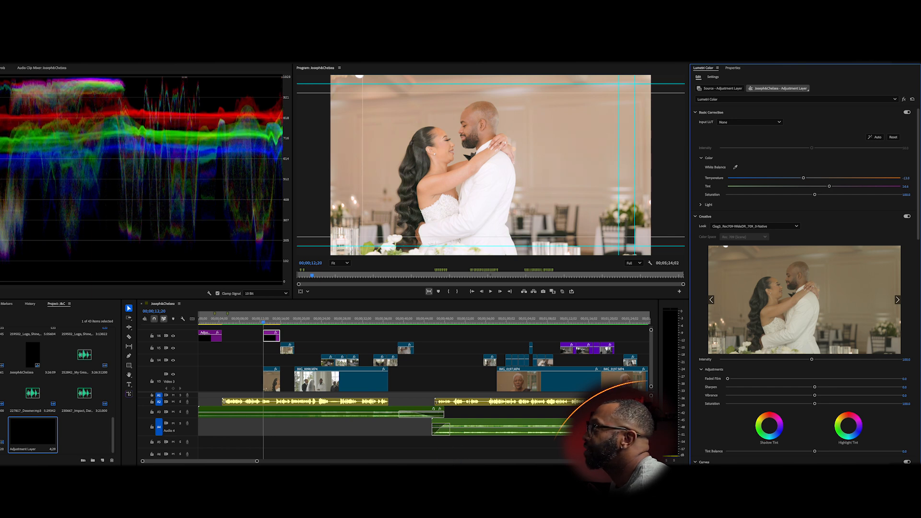
left_click_drag(907, 187, 907, 187)
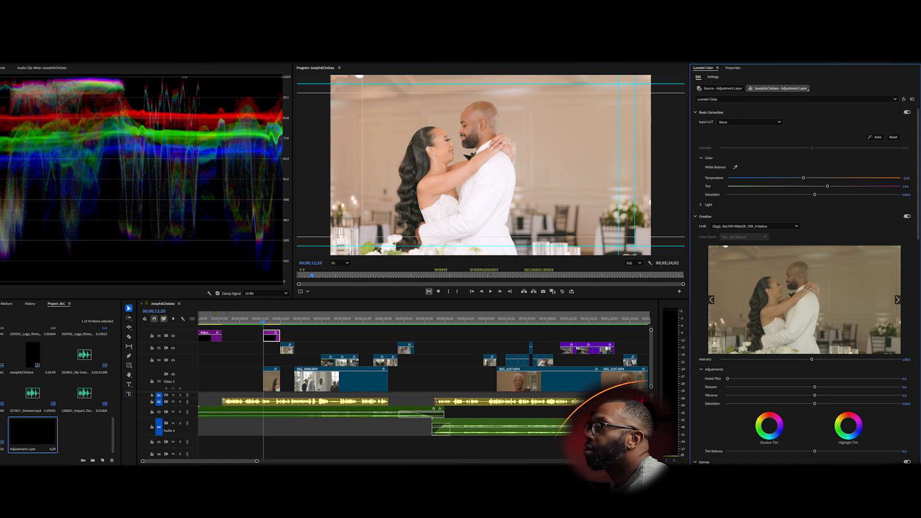
left_click_drag(907, 187, 907, 187)
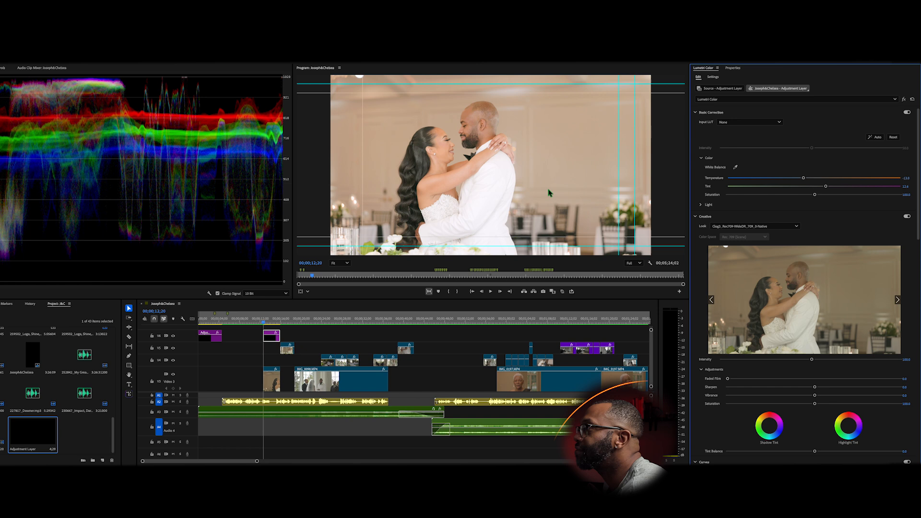
- Compare the white balance with Basic Correction switched off and on, and set the Basic Correction Saturation to 135
left_click(906, 113)
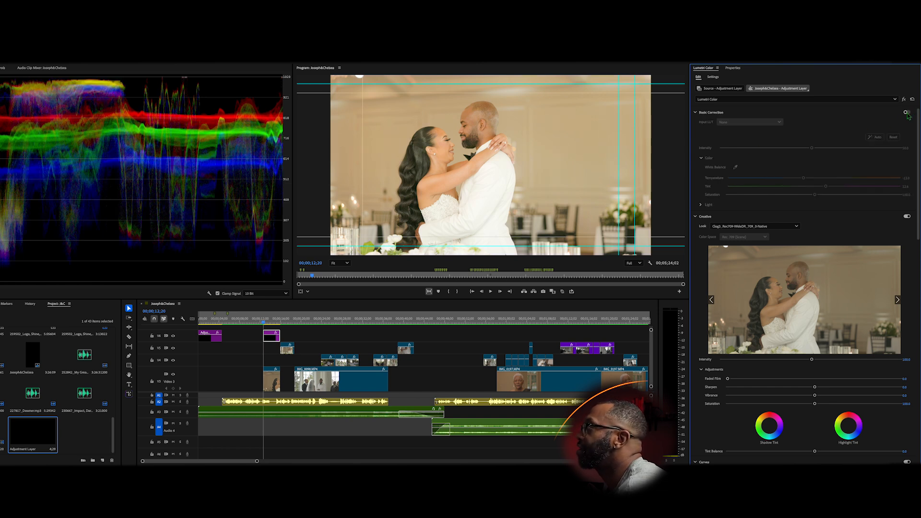
left_click(906, 113)
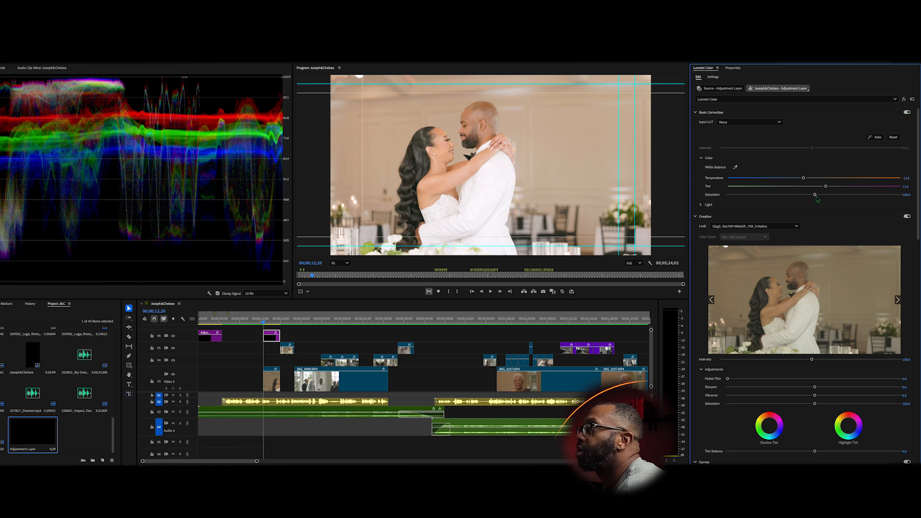
left_click_drag(815, 195, 848, 195)
left_click(908, 194)
type("135")
key("Return")
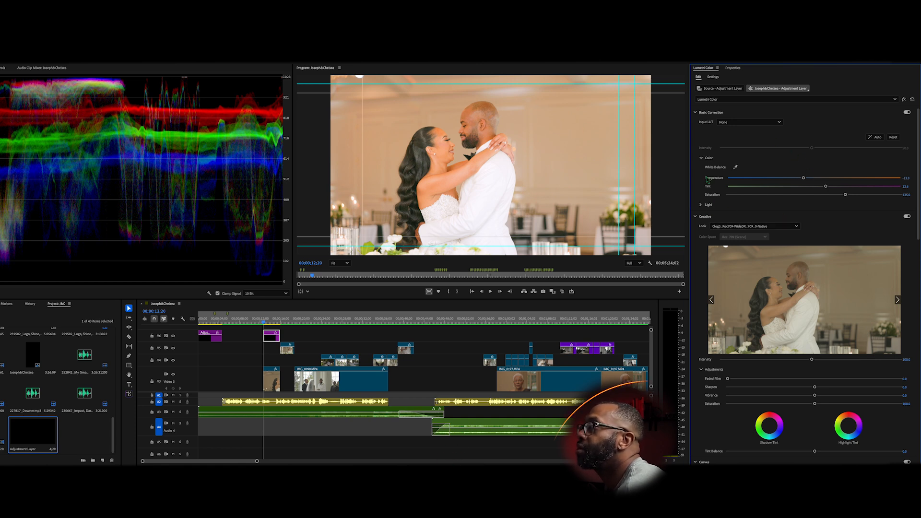
- Lower the adjustment layer's Highlights to about -18 and set its Contrast to 30 in the Basic Correction light settings
left_click(701, 158)
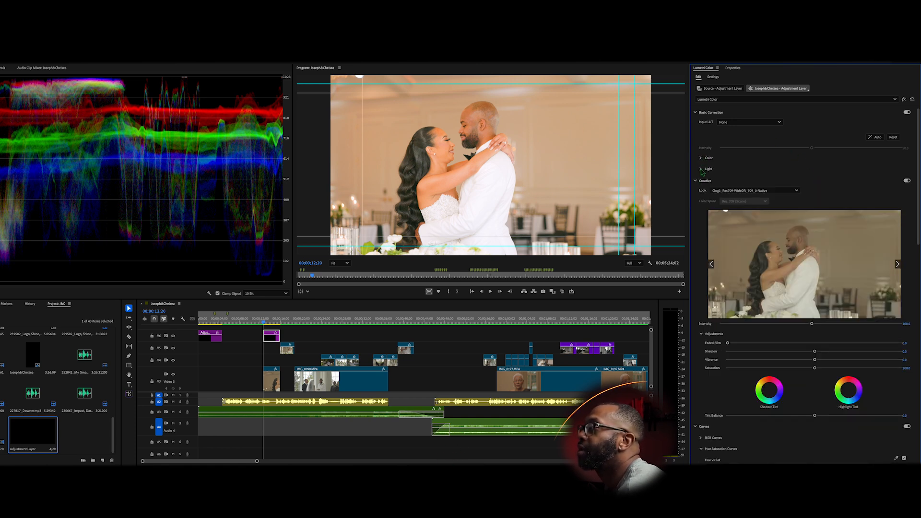
left_click(701, 169)
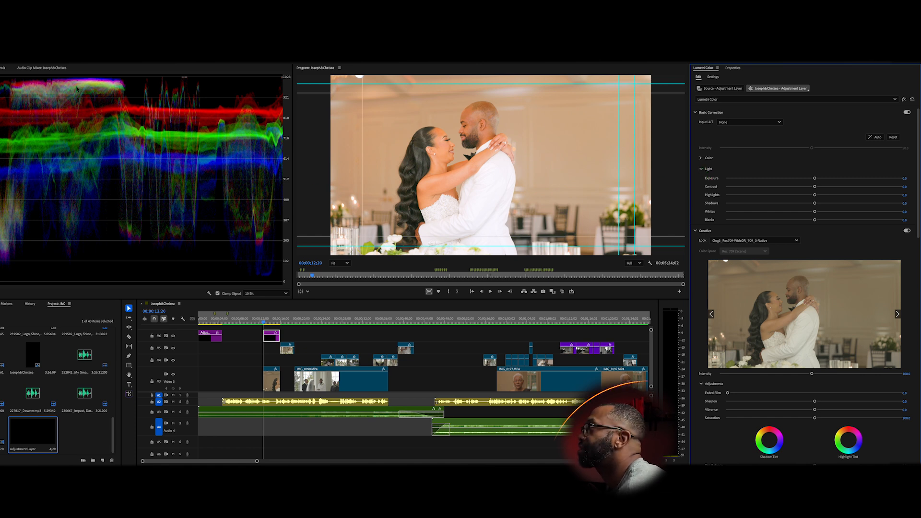
left_click_drag(814, 195, 798, 195)
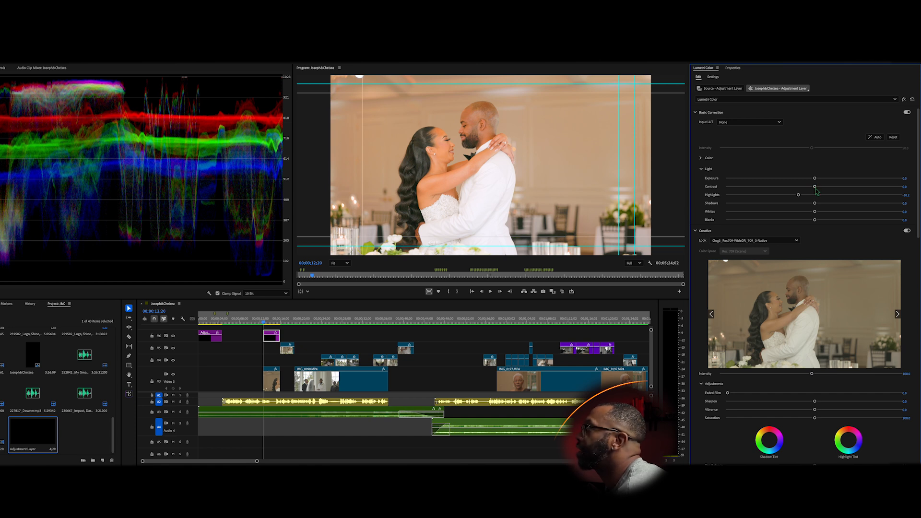
left_click_drag(816, 187, 843, 186)
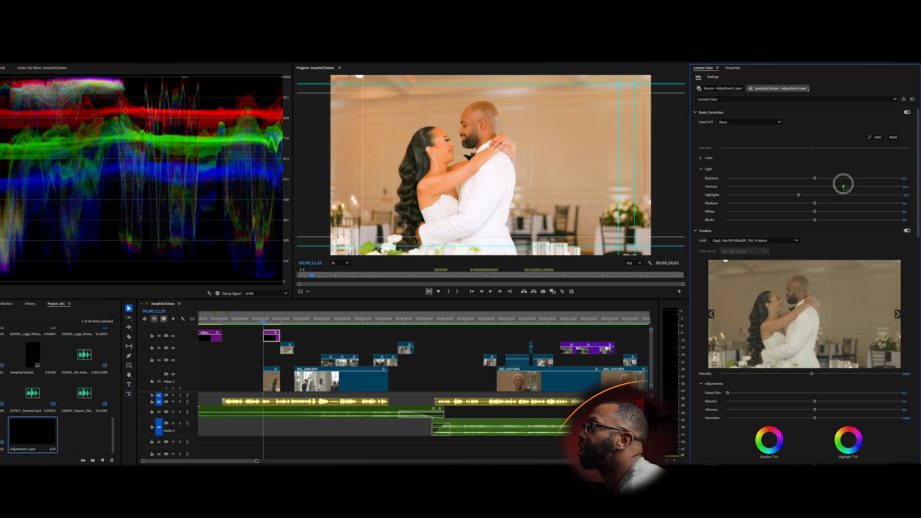
left_click(908, 186)
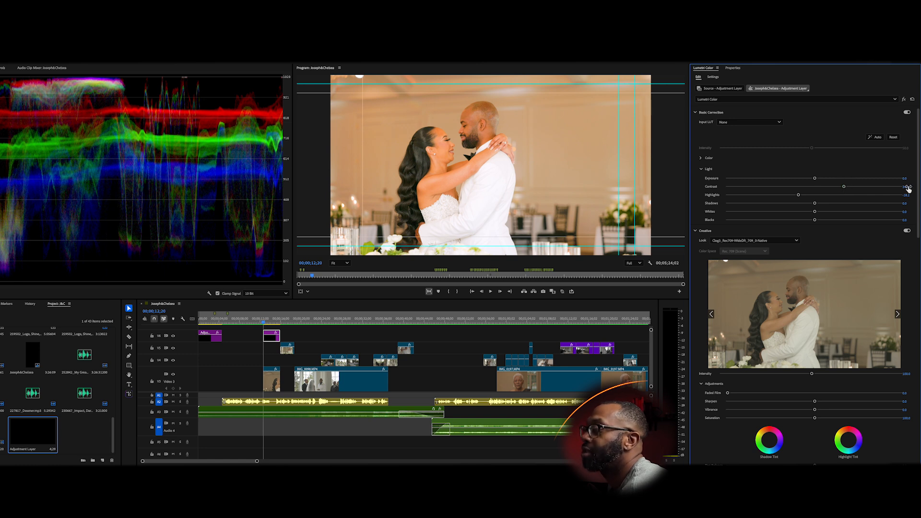
type("30")
key("Return")
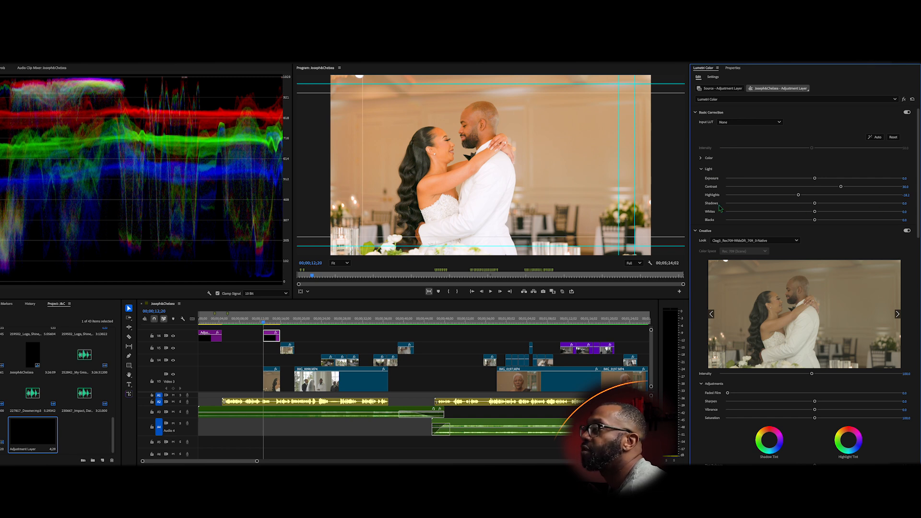
- Lower the Shadows to about -14 and compare the couple's shot with Basic Correction switched off and on
left_click(815, 204)
left_click_drag(815, 206, 804, 203)
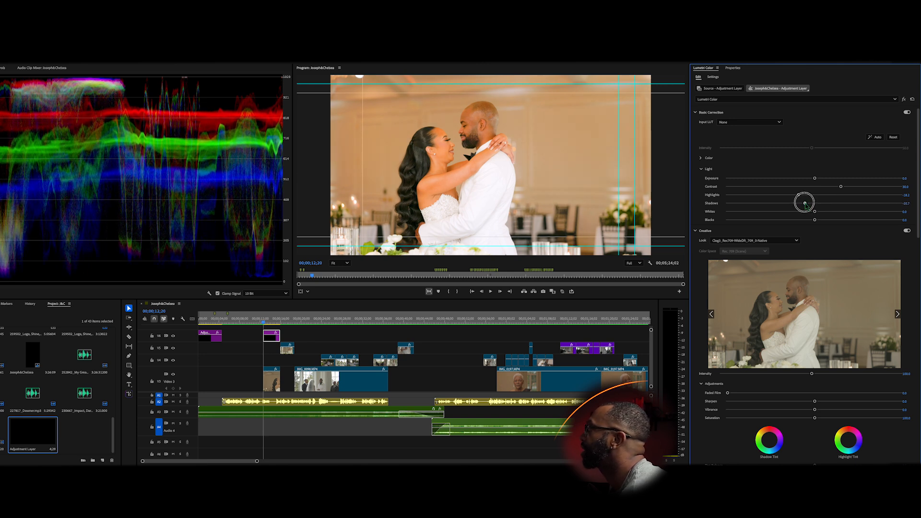
left_click_drag(805, 203, 802, 203)
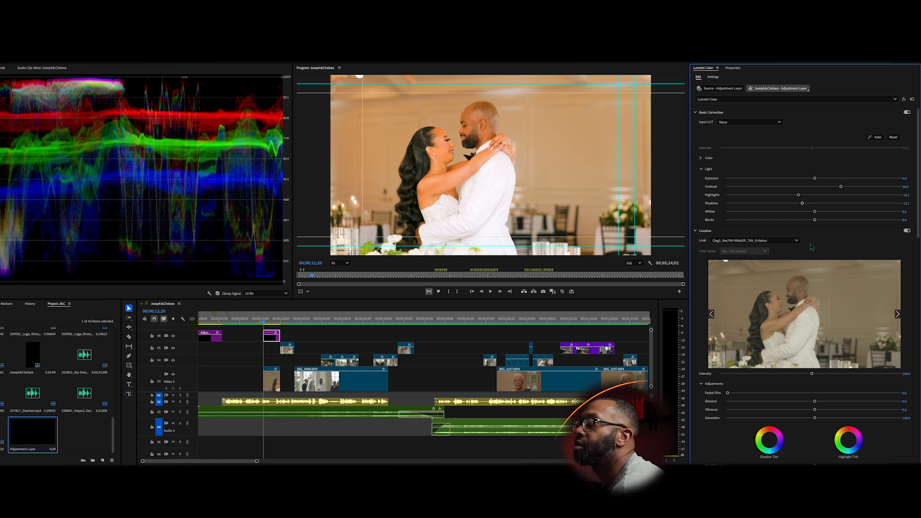
left_click(906, 112)
left_click(906, 112)
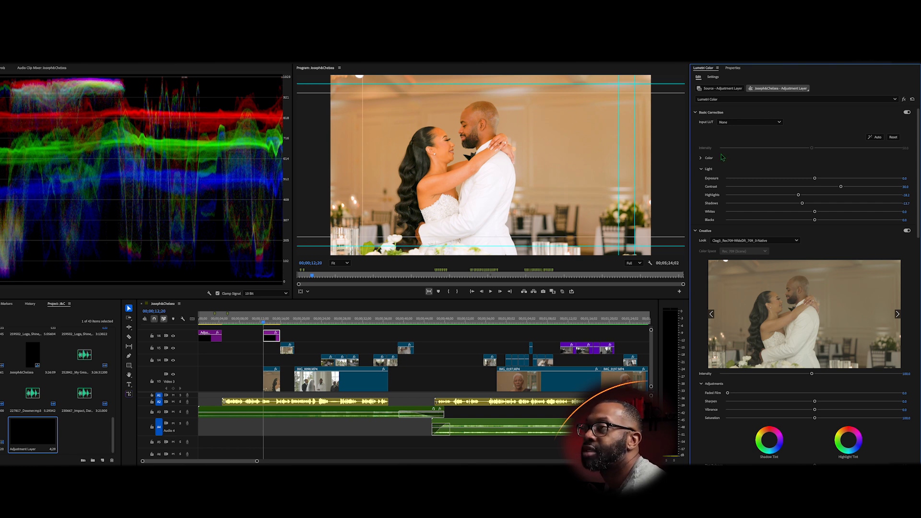
- Set the intensity of the Creative LUT look on the adjustment layer to 75
left_click(701, 170)
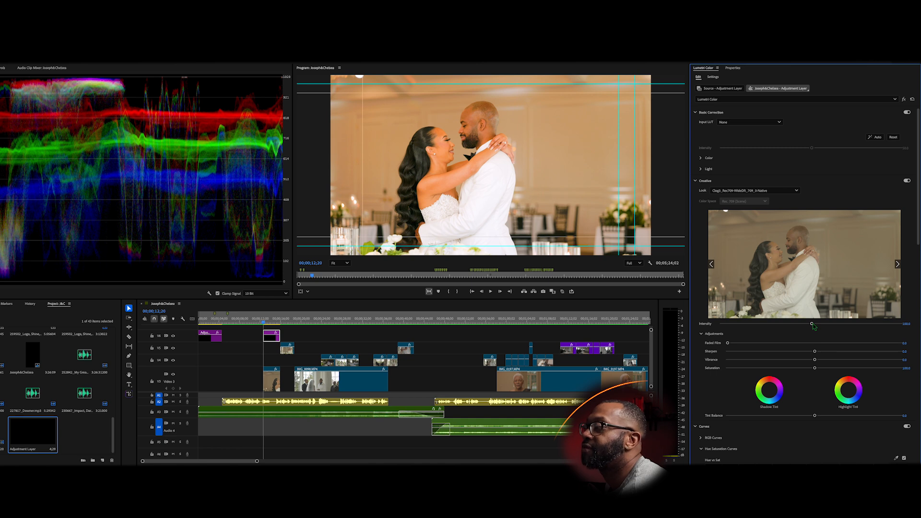
left_click_drag(812, 325, 806, 324)
left_click_drag(799, 324, 792, 323)
left_click(904, 324)
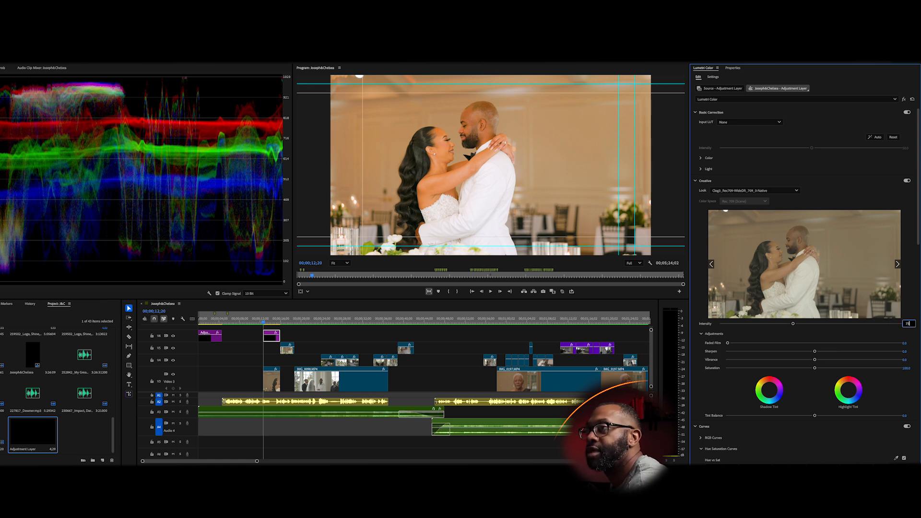
type("75")
key("Return")
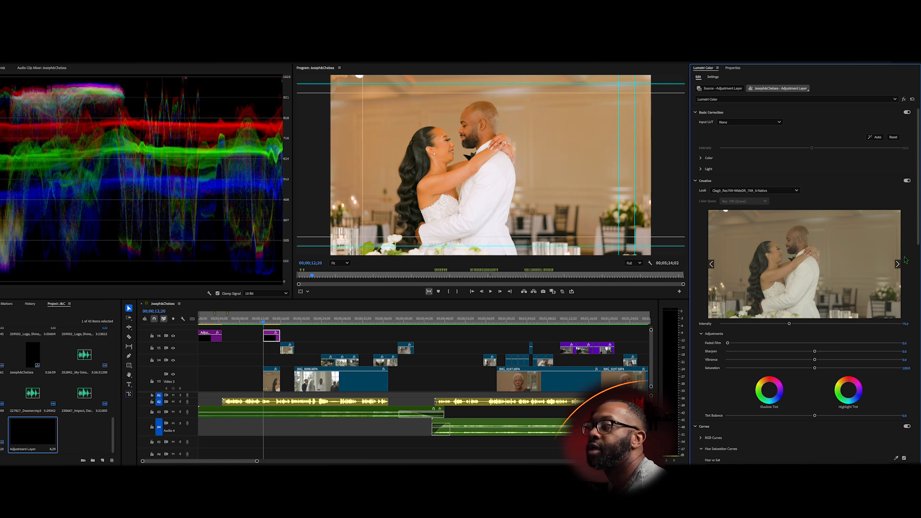
- Toggle the Creative and Basic Correction sections off and on to compare their effect on the couple's shot
left_click(907, 181)
left_click(907, 181)
left_click(907, 181)
left_click(907, 181)
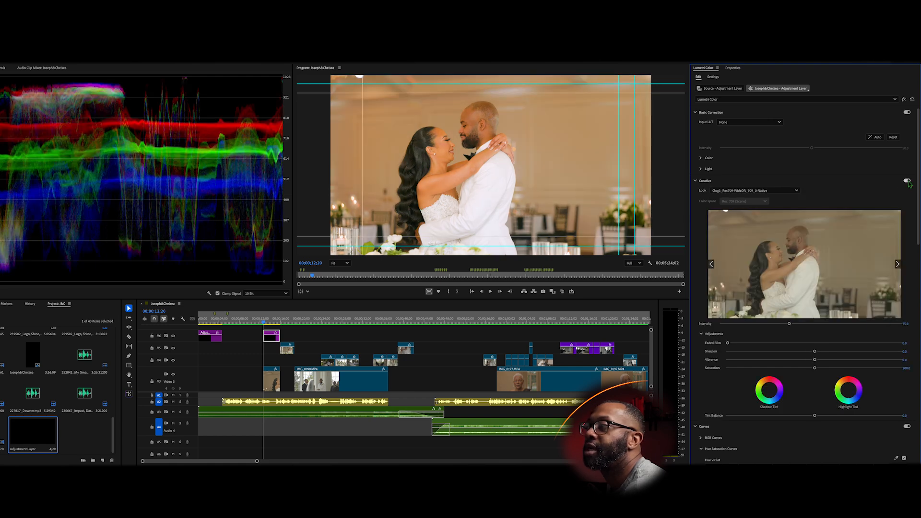
left_click(906, 112)
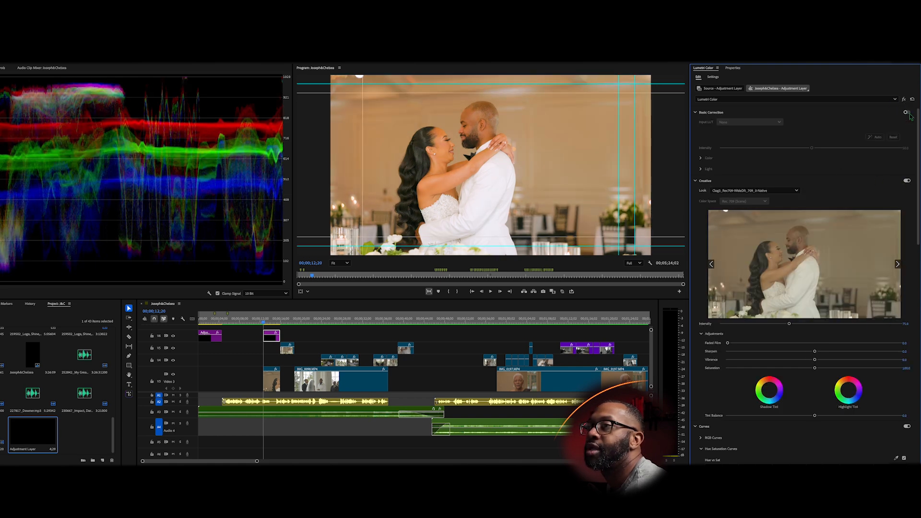
left_click(907, 112)
left_click(907, 112)
left_click(906, 112)
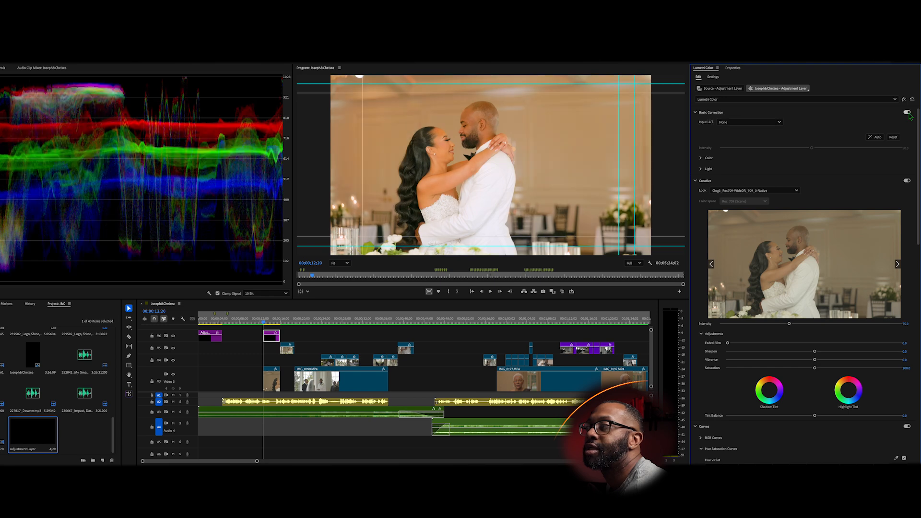
left_click(907, 180)
left_click(906, 181)
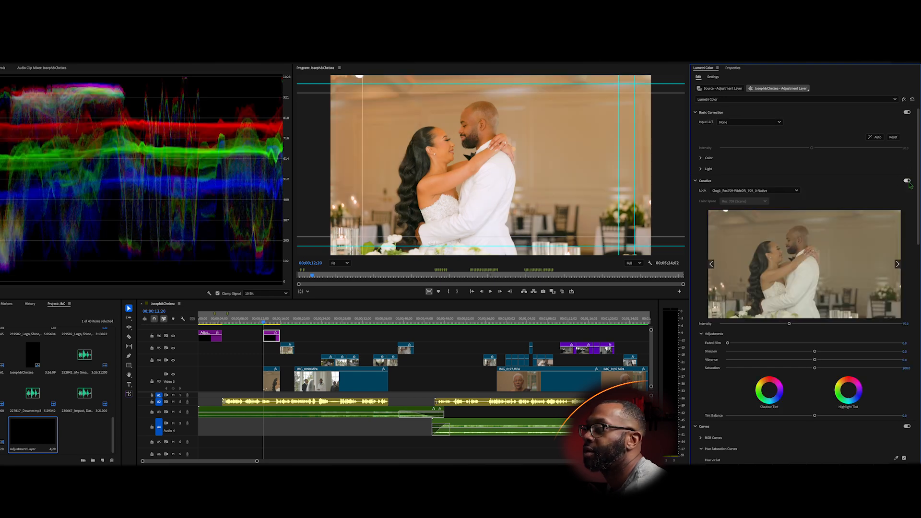
- Add three control points to the white master RGB curve at its quarter, middle and three-quarter gridlines
left_click(702, 183)
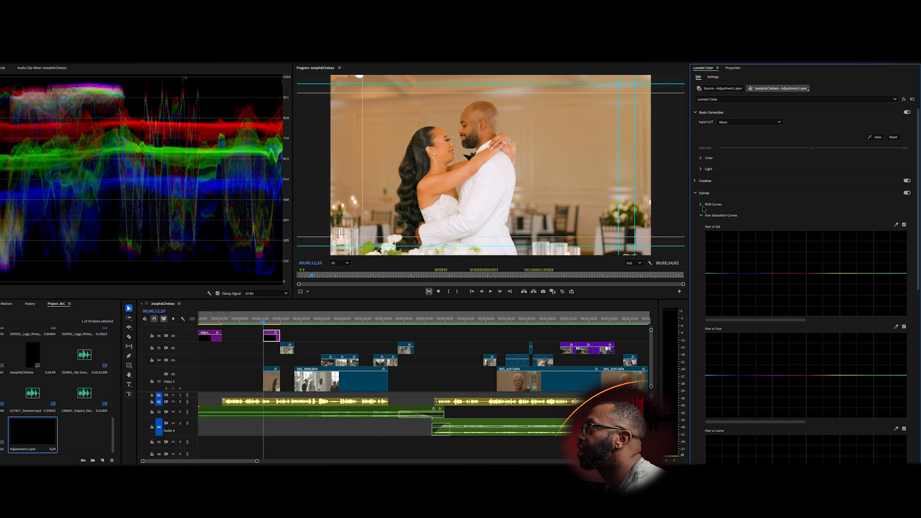
left_click(701, 205)
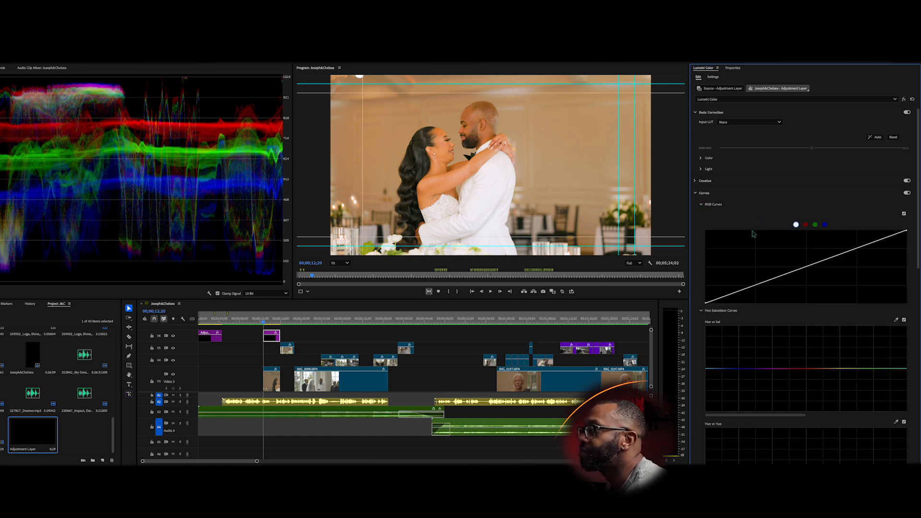
left_click(701, 311)
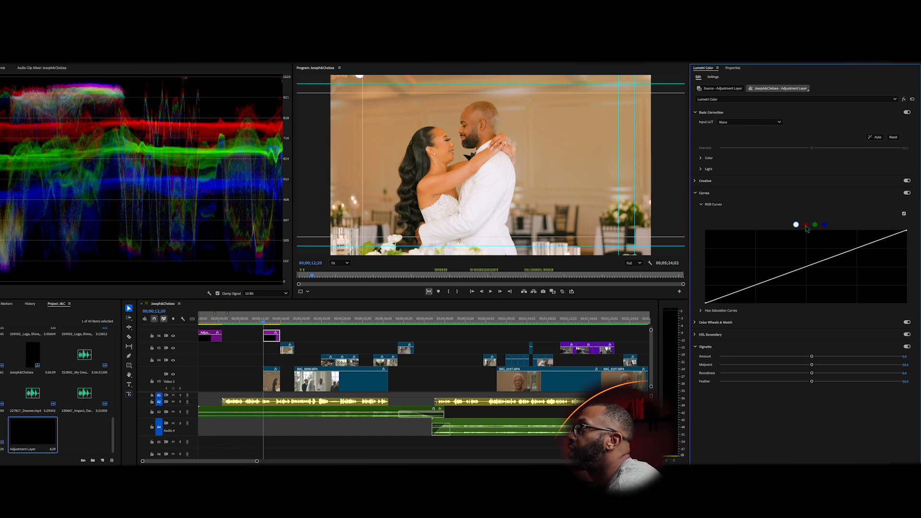
left_click(756, 285)
left_click(806, 266)
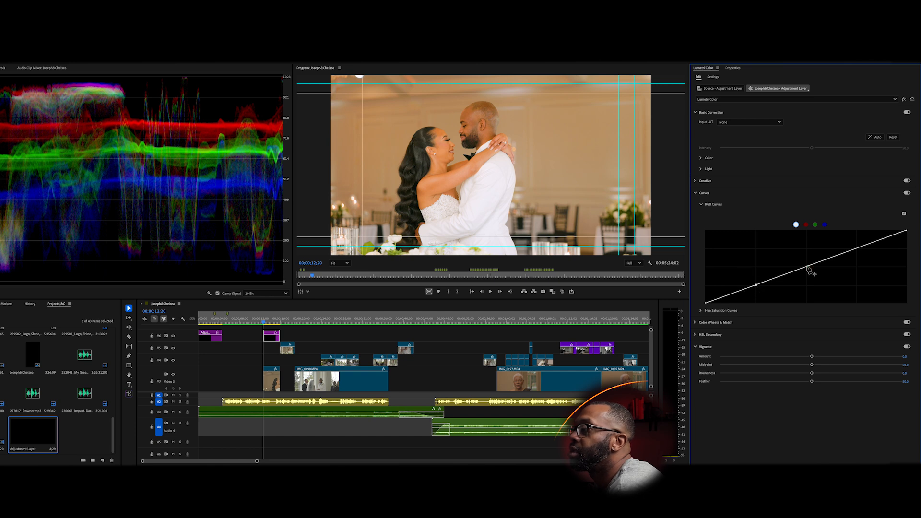
left_click(857, 248)
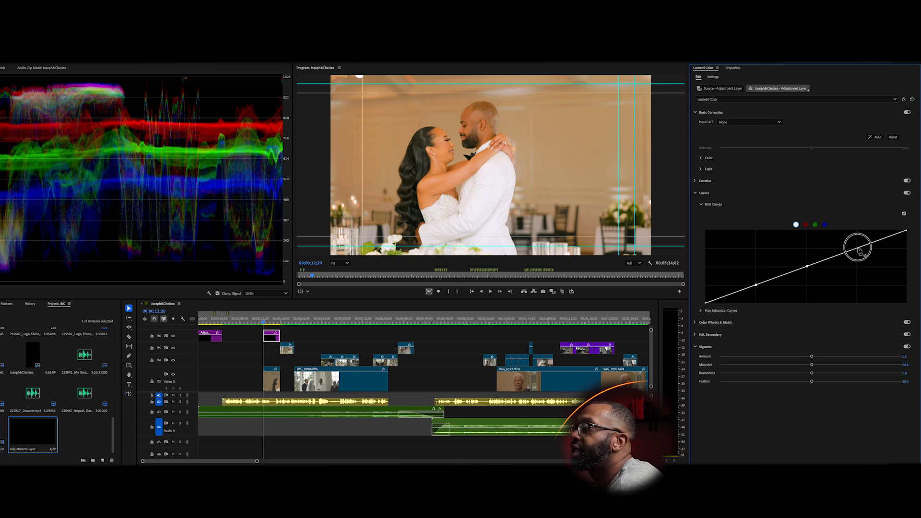
- Add control points to the red RGB curve where it crosses the gridlines, starting from the shadows
left_click(805, 225)
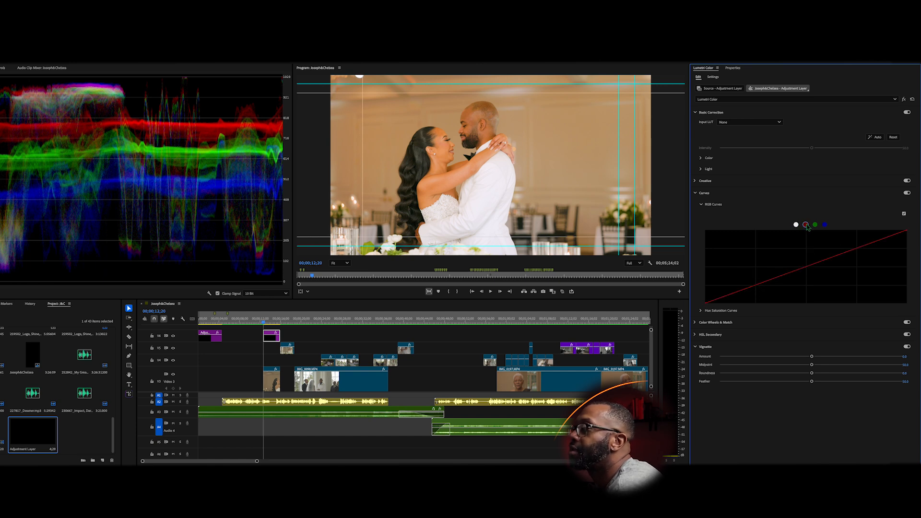
left_click(757, 286)
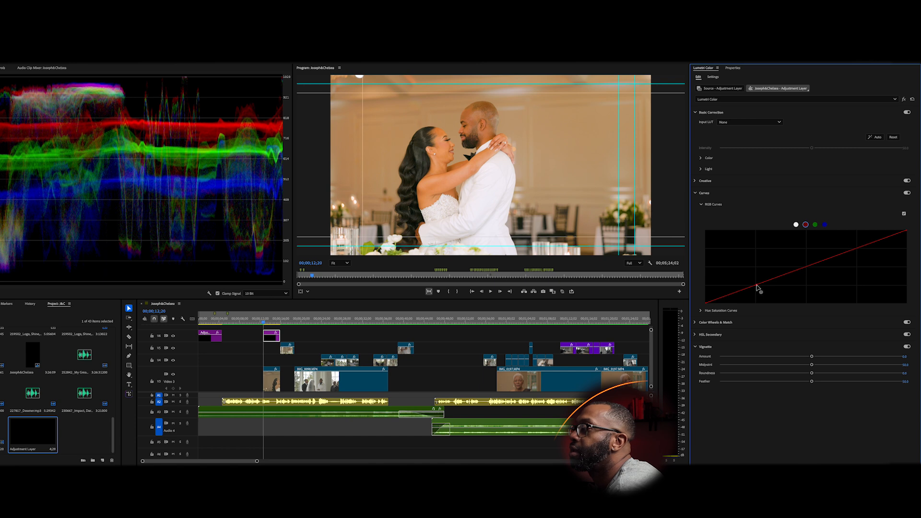
left_click(807, 268)
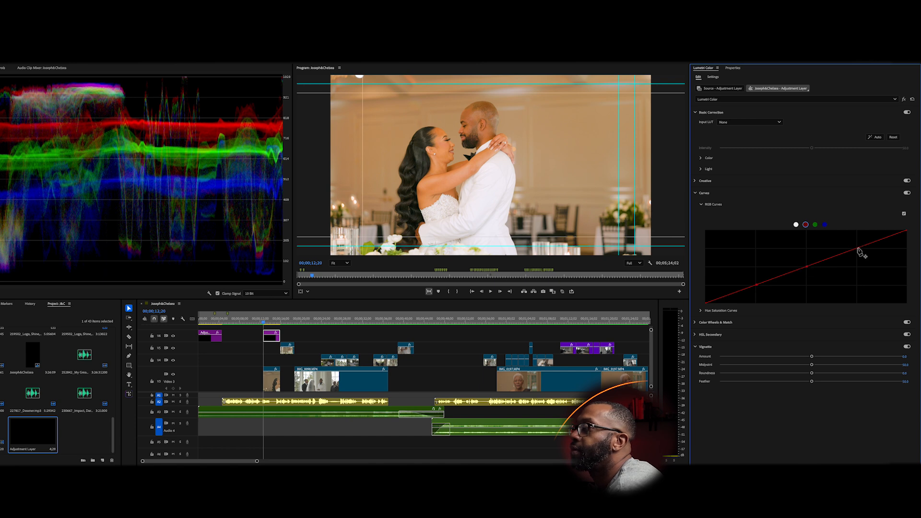
- Add three control points to the green RGB curve at its quarter, middle and three-quarter gridlines
left_click(824, 225)
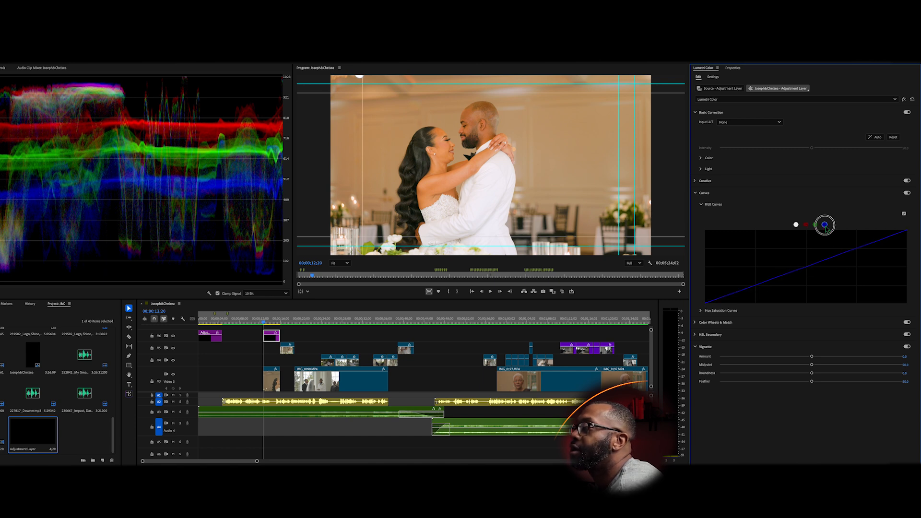
left_click(816, 225)
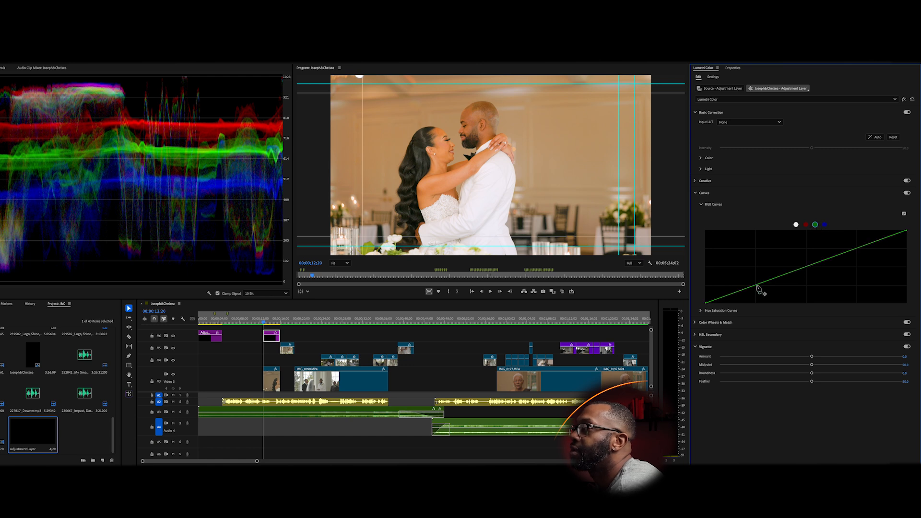
left_click(757, 286)
left_click(806, 266)
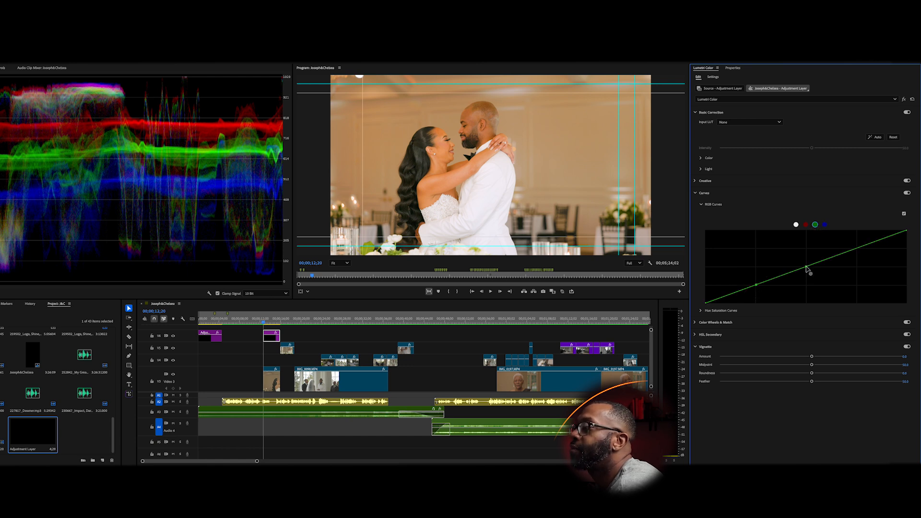
left_click(857, 247)
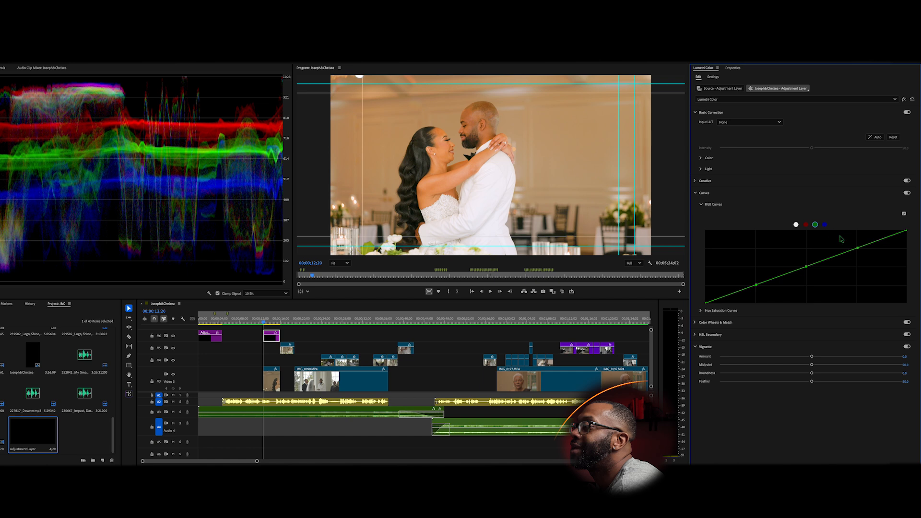
- Add three control points to the blue RGB curve at its quarter, middle and three-quarter gridlines
left_click(825, 225)
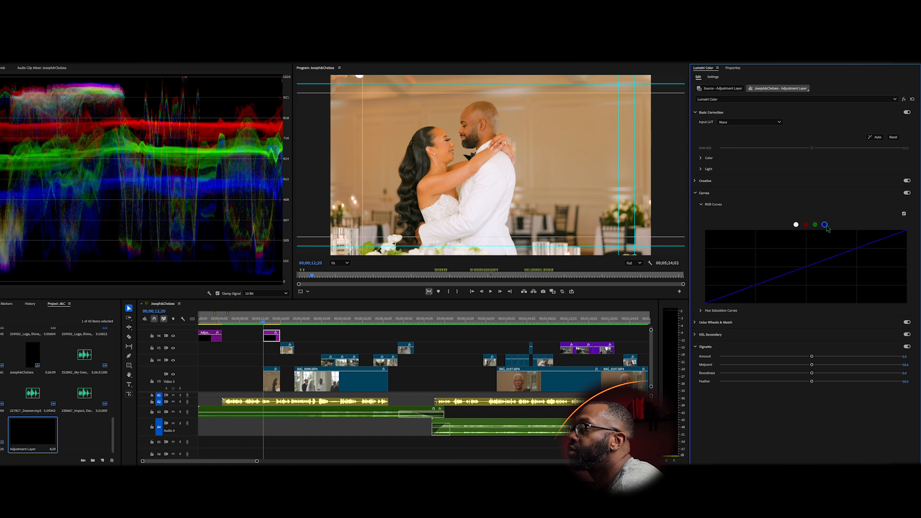
left_click(757, 285)
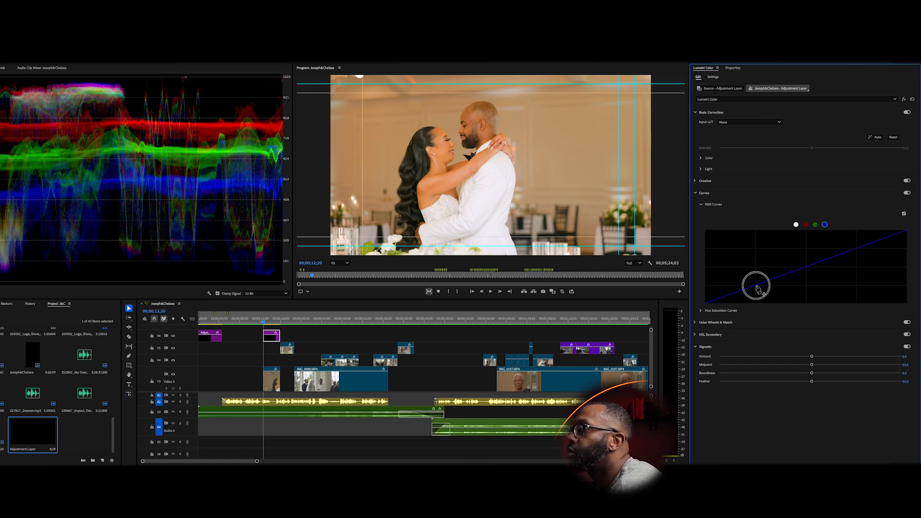
left_click(806, 267)
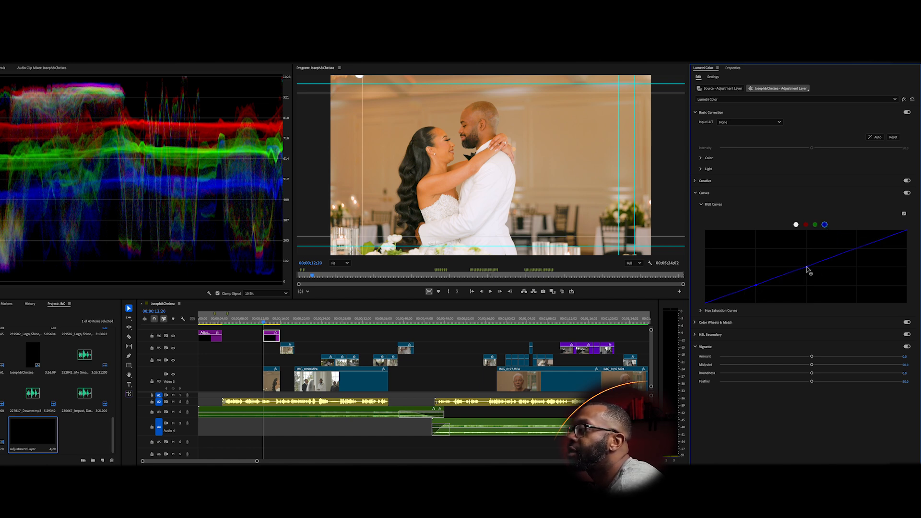
left_click(857, 248)
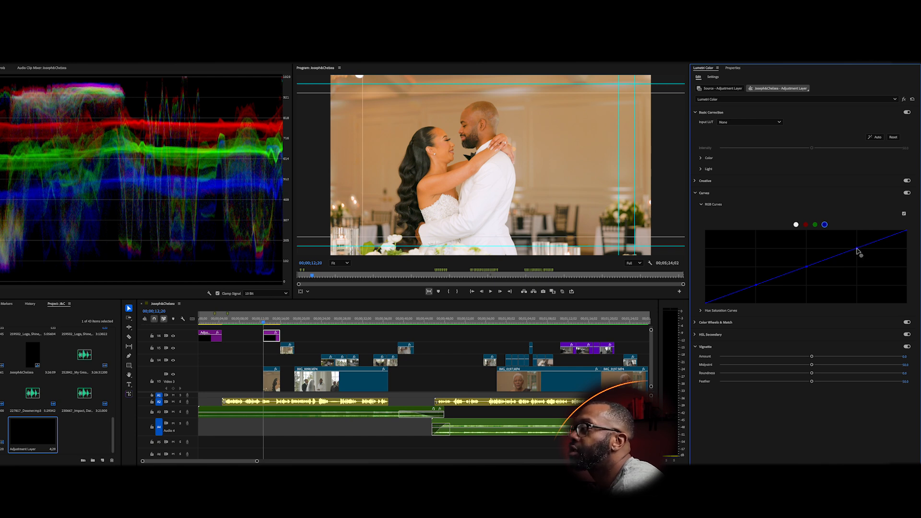
- Review the control points on the red, green, blue and white master RGB curves
left_click(806, 224)
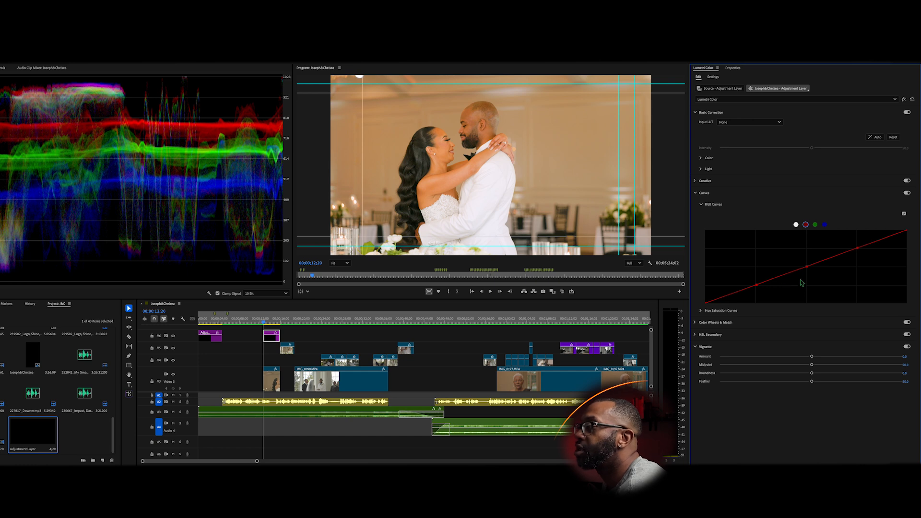
left_click(815, 226)
left_click(824, 224)
left_click(814, 225)
left_click(805, 225)
left_click(796, 224)
left_click(805, 224)
left_click(814, 225)
left_click(825, 225)
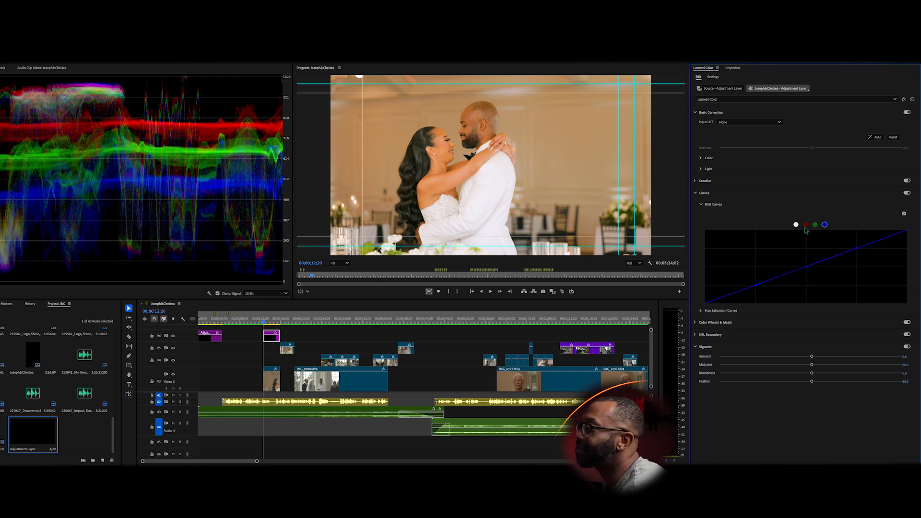
left_click(796, 225)
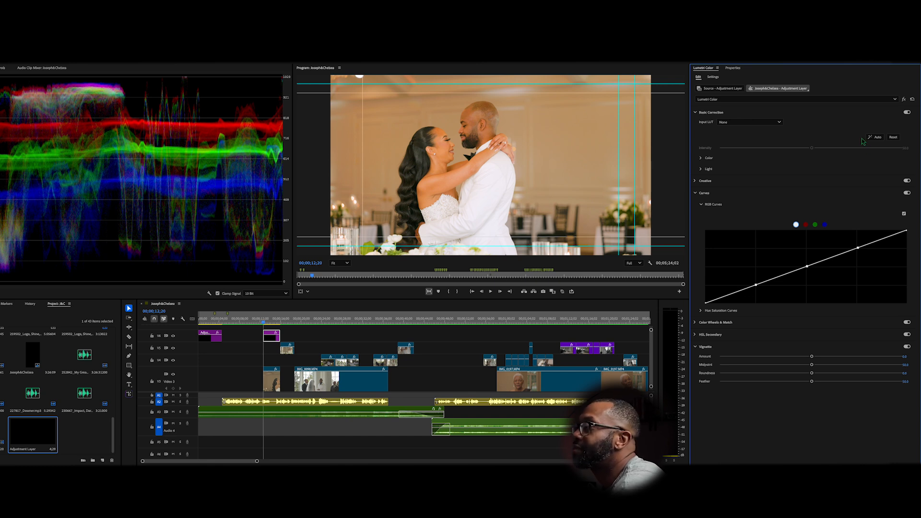
- Lower the middle control point of the red RGB curve slightly below the diagonal to reduce red in the midtones
left_click(805, 225)
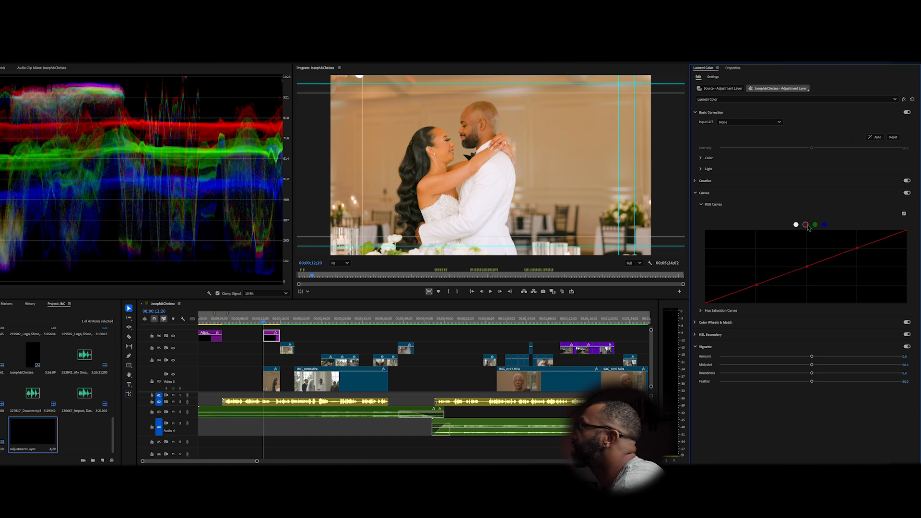
left_click(808, 268)
left_click_drag(808, 270, 807, 275)
left_click(807, 275)
mouse_move(807, 275)
left_mouse_down()
mouse_move(802, 262)
mouse_move(806, 272)
left_mouse_up()
left_click_drag(806, 271, 806, 269)
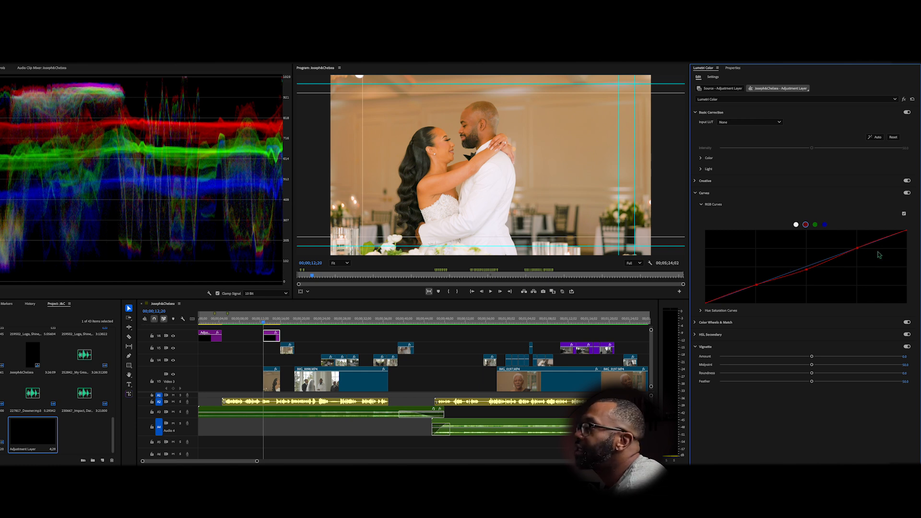
- Raise the red curve's highlight point slightly above the diagonal and fine-tune its middle point just below it
left_click(858, 250)
left_click_drag(858, 250, 858, 249)
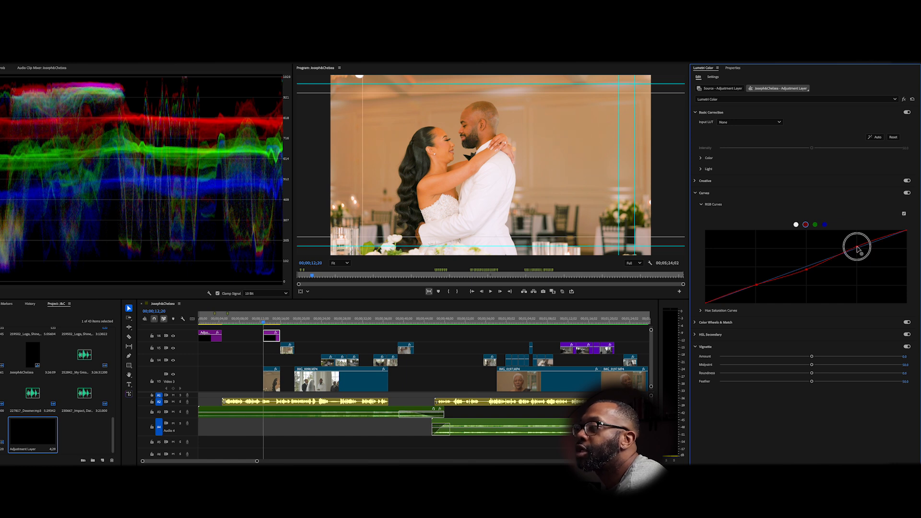
left_click_drag(858, 249, 857, 249)
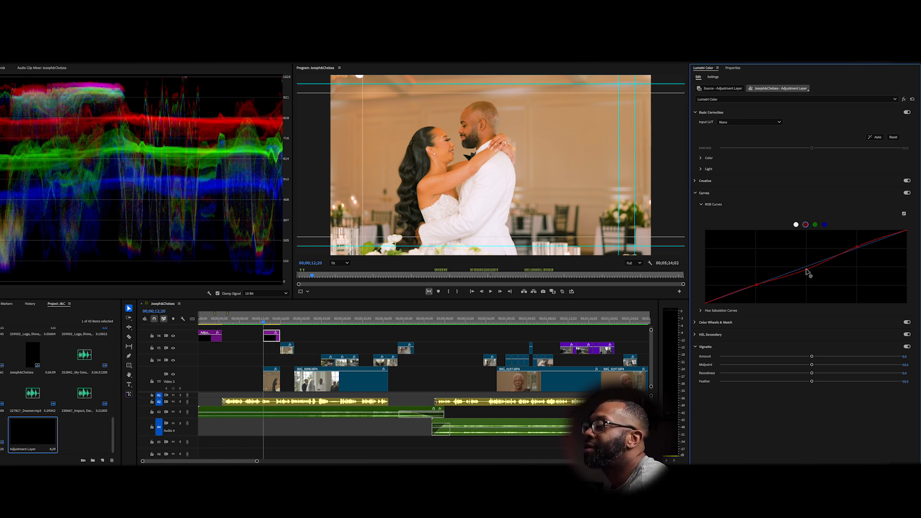
left_click(858, 248)
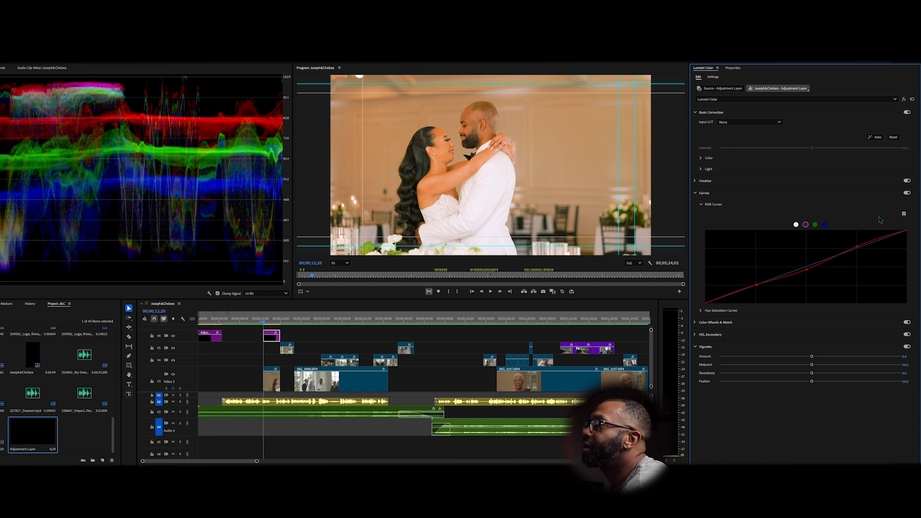
left_click_drag(858, 249, 857, 249)
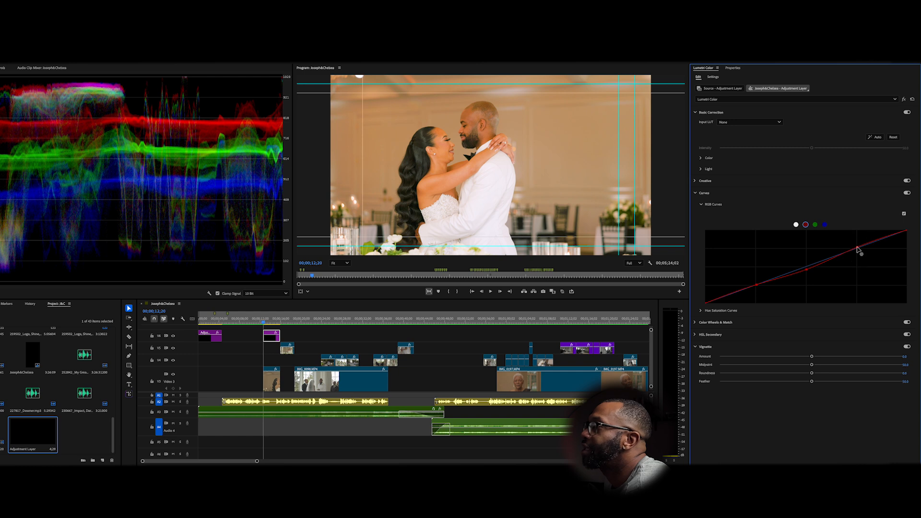
left_click(858, 249)
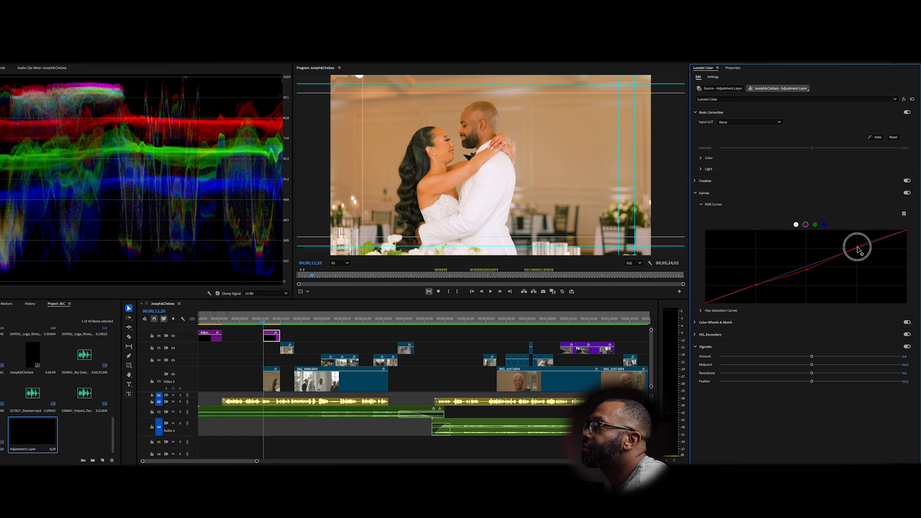
left_click(806, 271)
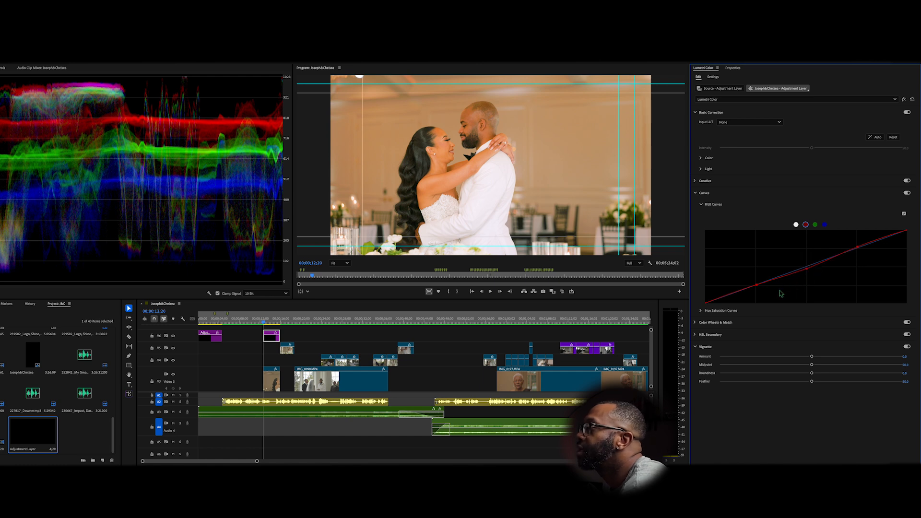
- Lower the red curve's shadow point slightly below the diagonal at the first quarter gridline
left_click(756, 285)
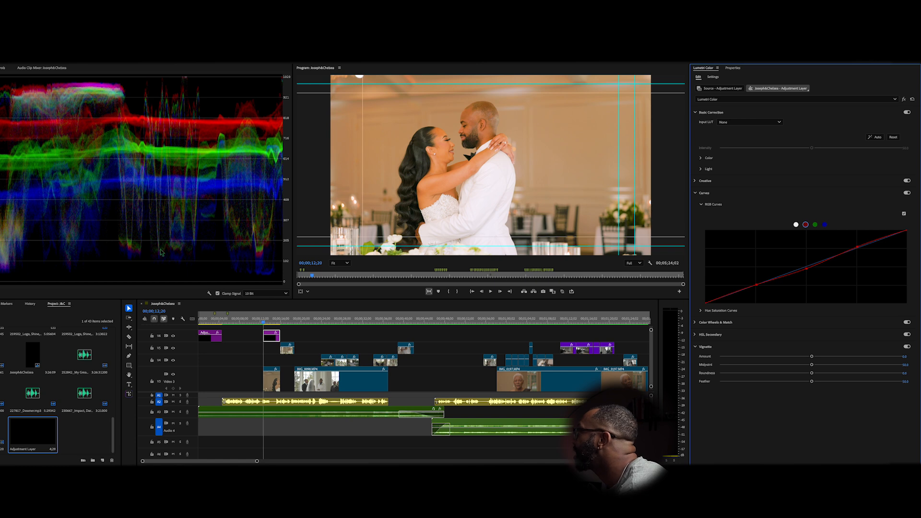
left_click(756, 286)
left_click(755, 286)
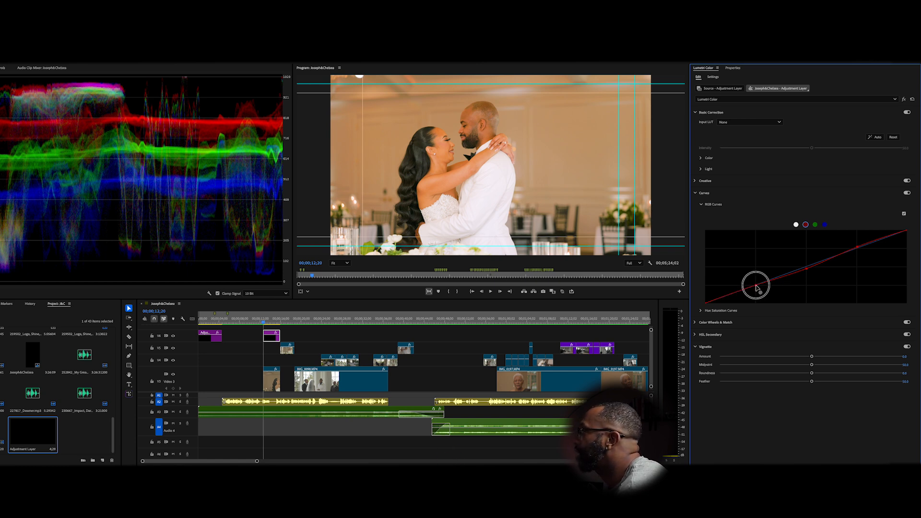
left_click(755, 286)
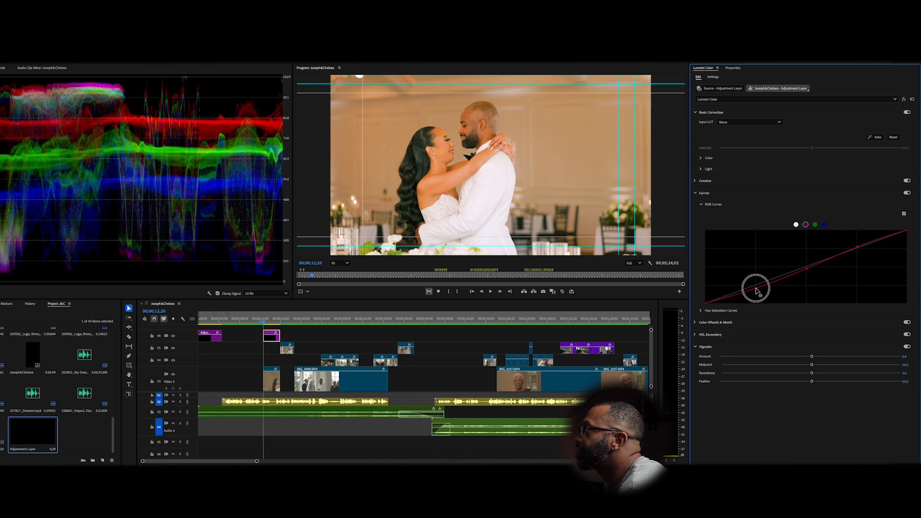
left_click_drag(755, 286, 755, 282)
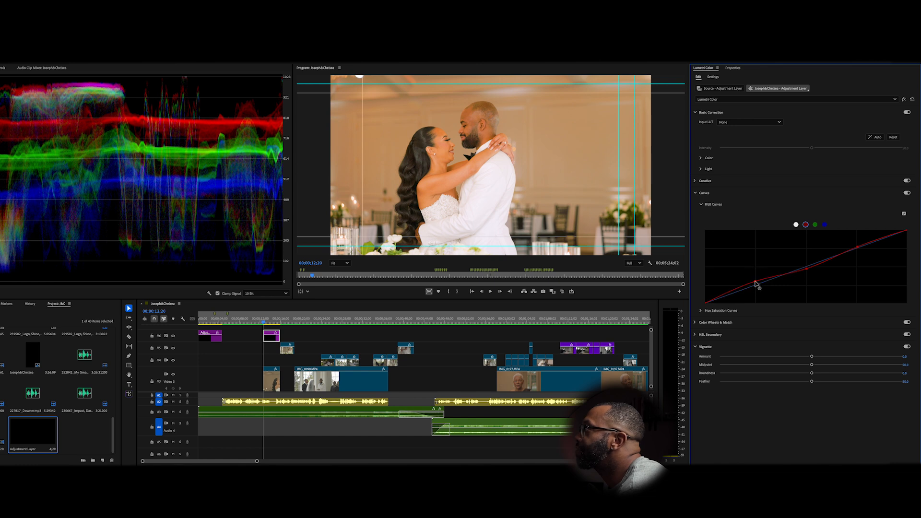
left_click_drag(756, 284, 756, 288)
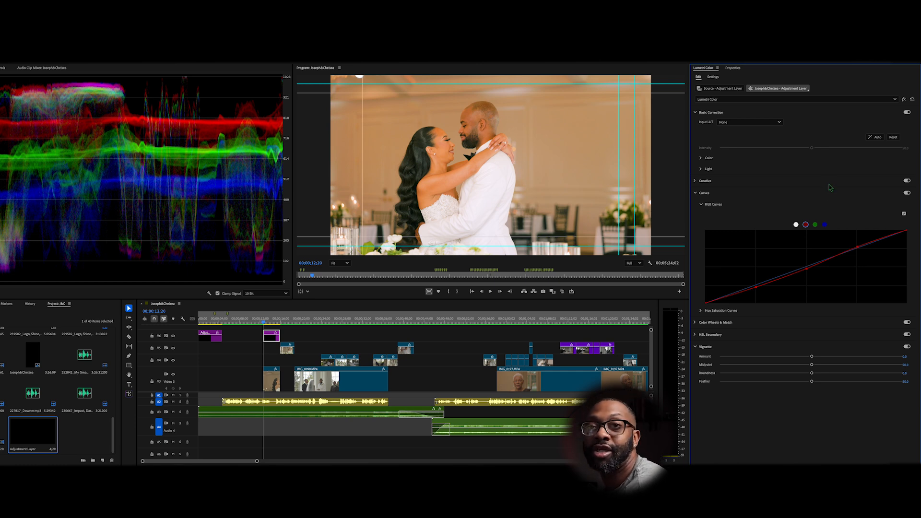
- Lower the shadow point of the green RGB curve slightly below the diagonal
left_click(814, 226)
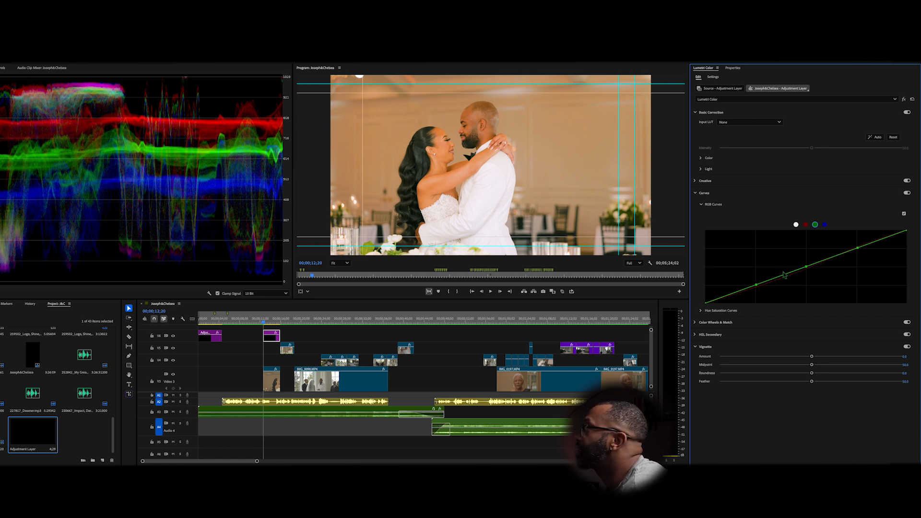
left_click(756, 287)
left_click_drag(756, 287, 757, 291)
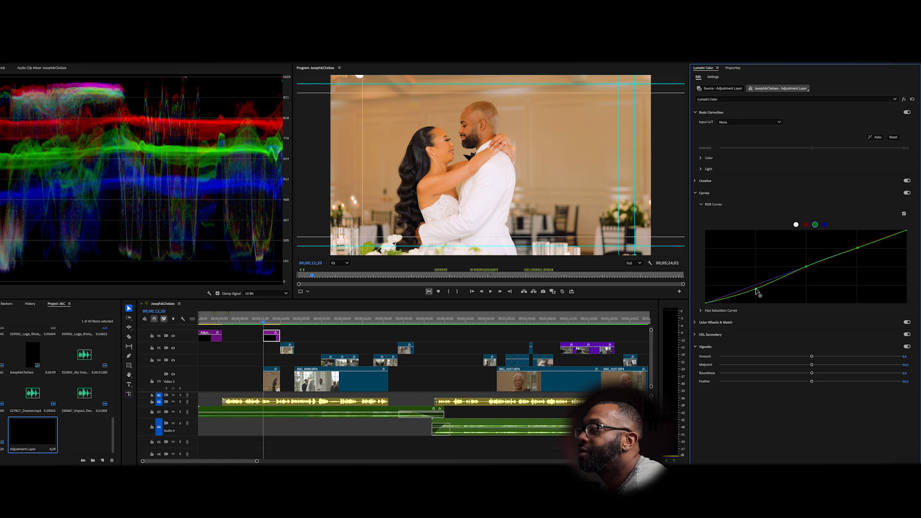
left_click(756, 290)
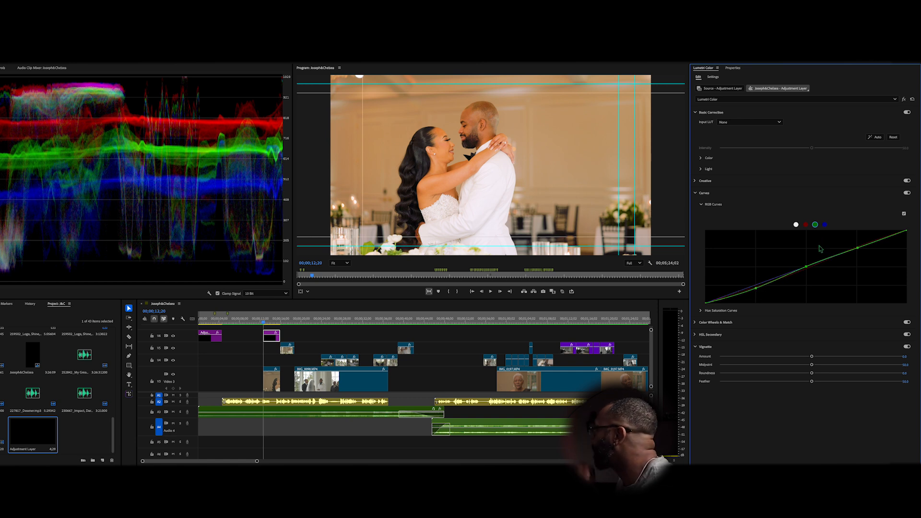
- Lower the green curve's middle point slightly and lift its highlight point just above the diagonal
left_click(857, 249)
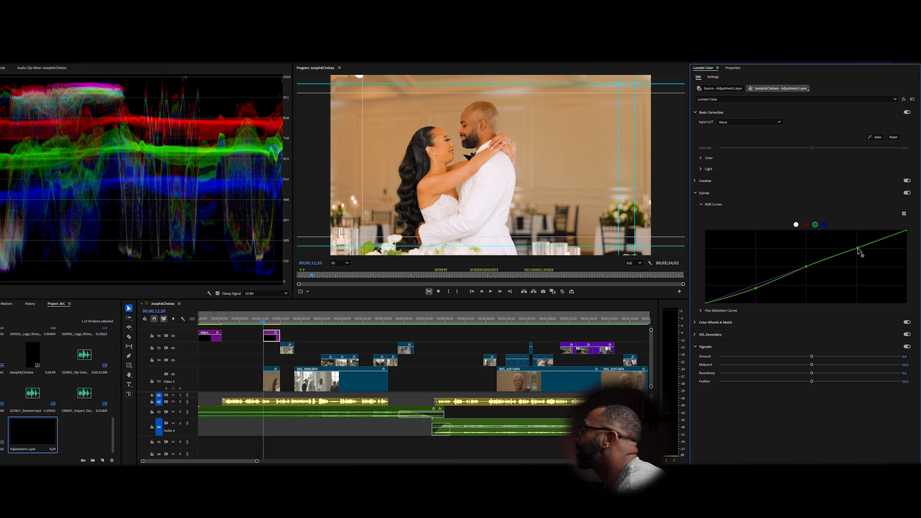
left_click(858, 250)
left_click_drag(858, 249, 858, 251)
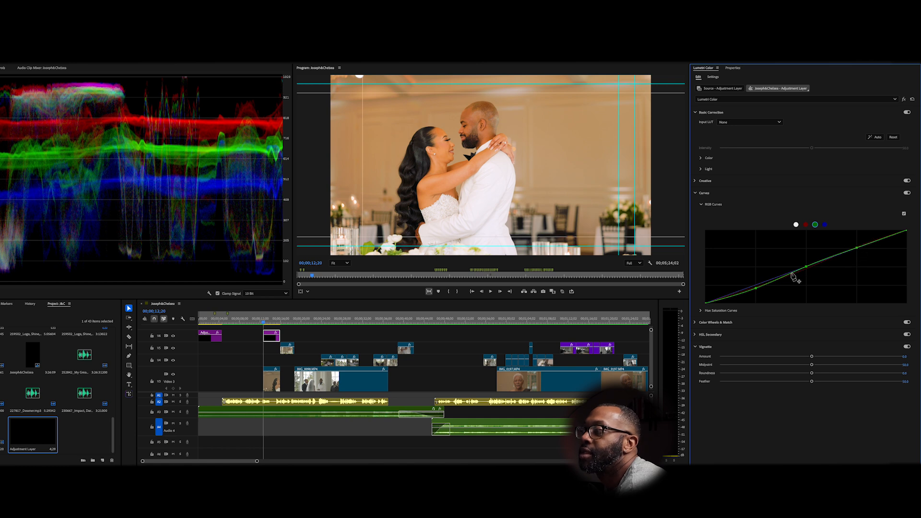
left_click(806, 267)
left_click_drag(805, 268, 806, 270)
left_click(858, 251)
left_click_drag(856, 249, 856, 249)
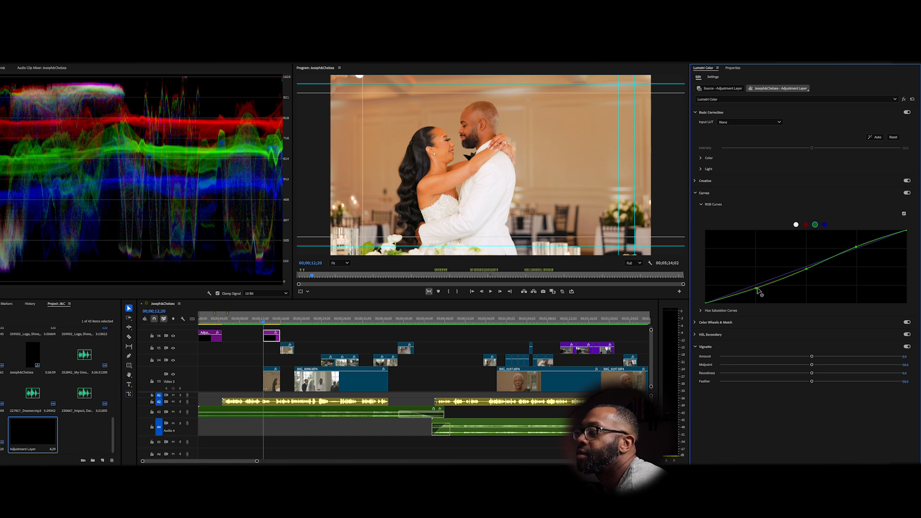
- Strengthen the green curve's S-shape by lowering its shadow and middle points further and lifting its highlight point slightly
left_click_drag(756, 289, 756, 292)
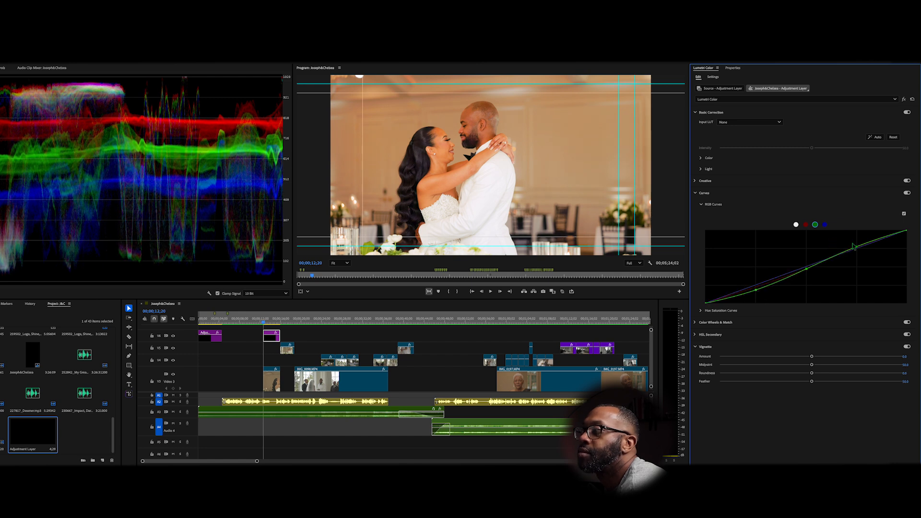
left_click_drag(856, 246, 856, 248)
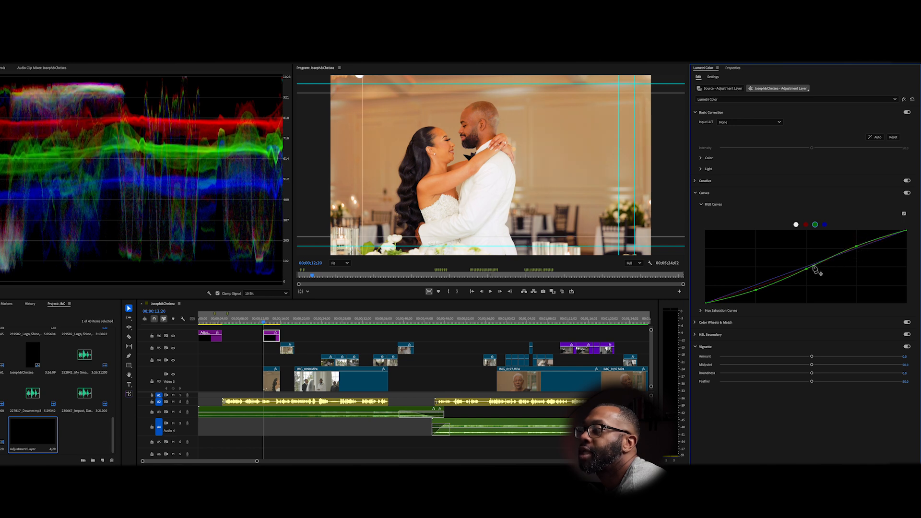
left_click_drag(805, 268, 804, 272)
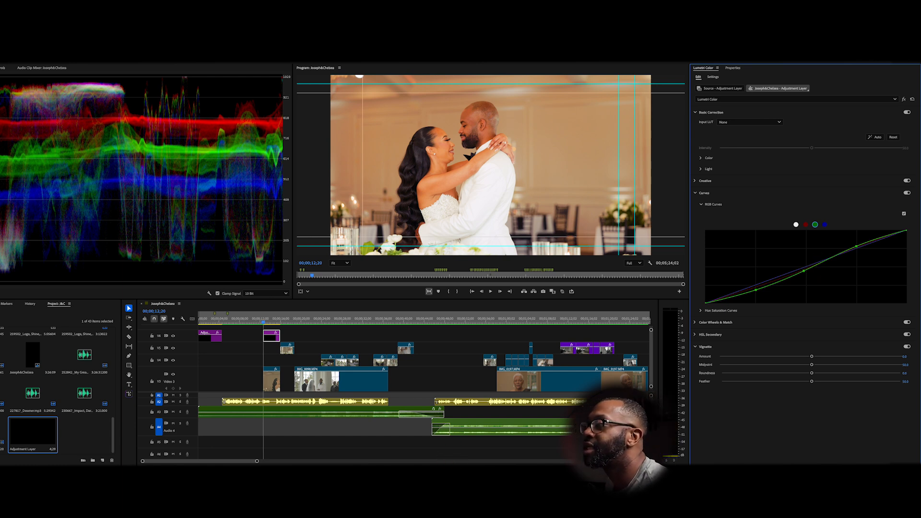
- Compare the image with and without the RGB curves by switching them off and on several times, leaving them enabled
left_click(903, 213)
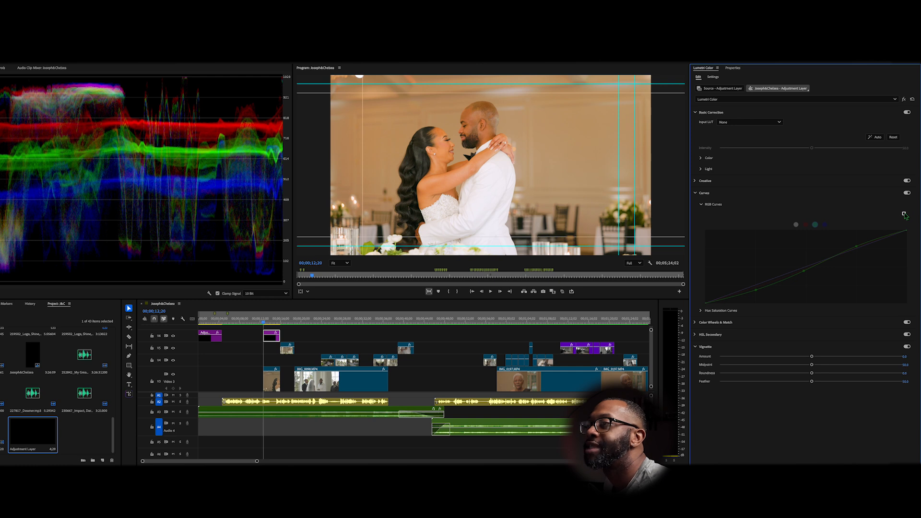
left_click(904, 214)
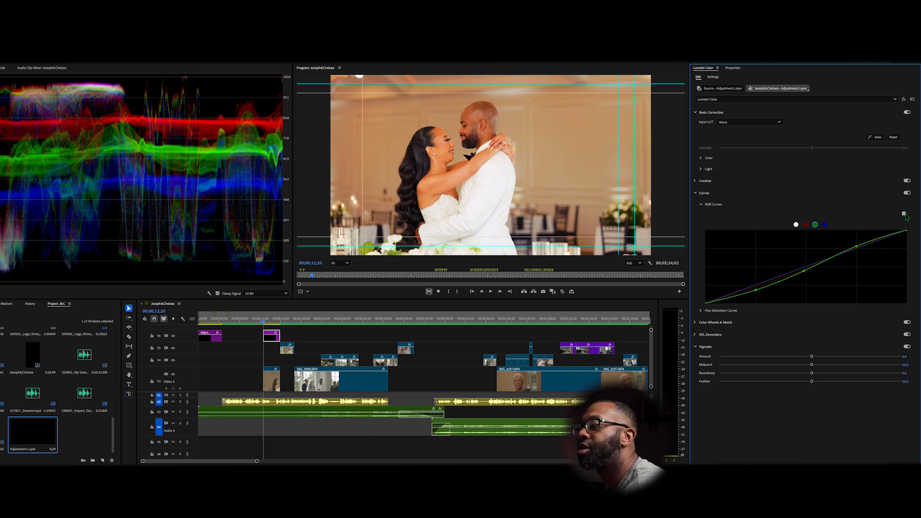
left_click(905, 214)
left_click(904, 214)
left_click(904, 214)
left_click(904, 214)
left_click(904, 213)
left_click(904, 214)
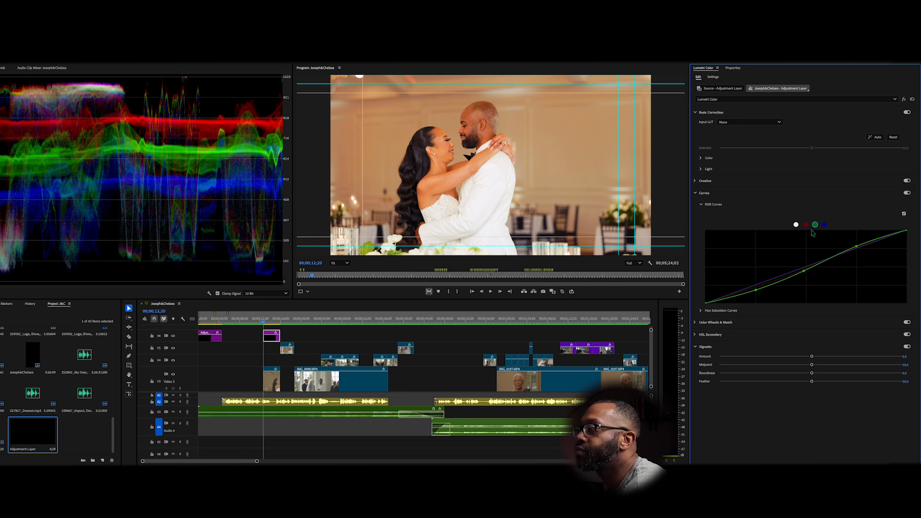
- Raise the shadow point of the blue RGB curve slightly above the diagonal
left_click(825, 225)
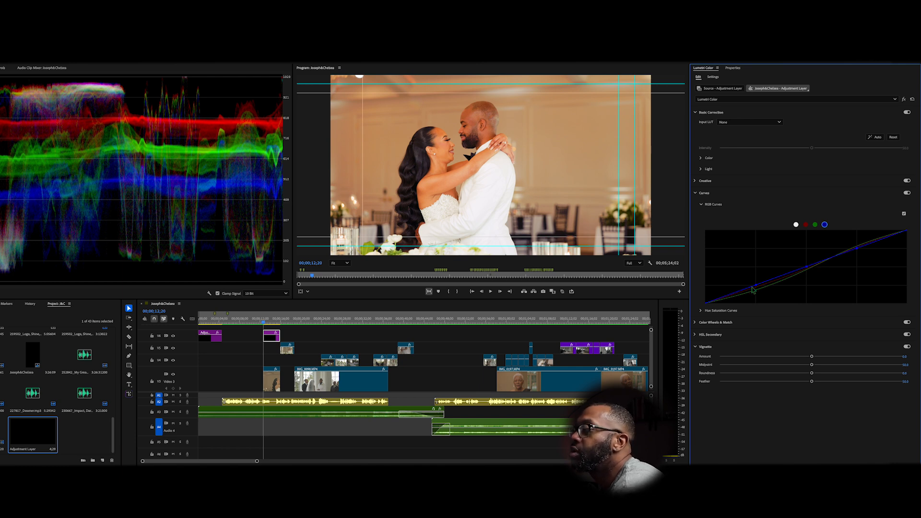
left_click(756, 286)
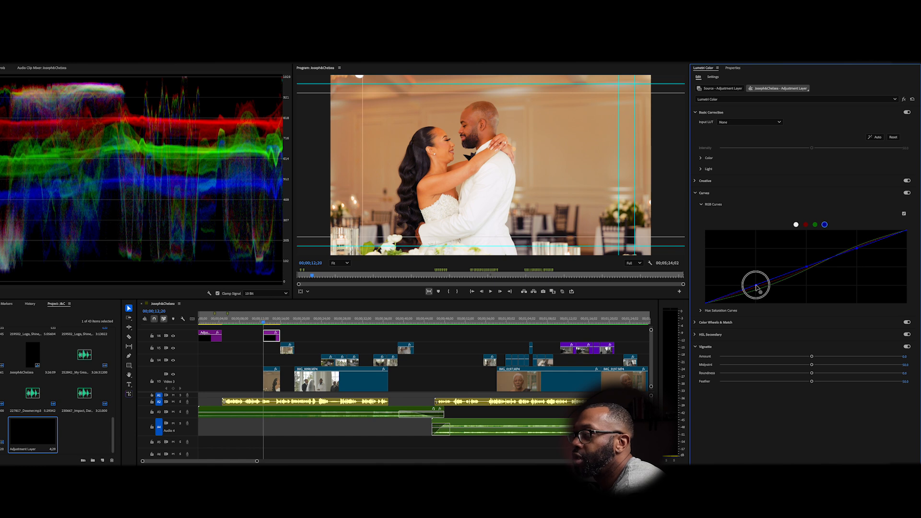
left_click_drag(756, 288, 756, 277)
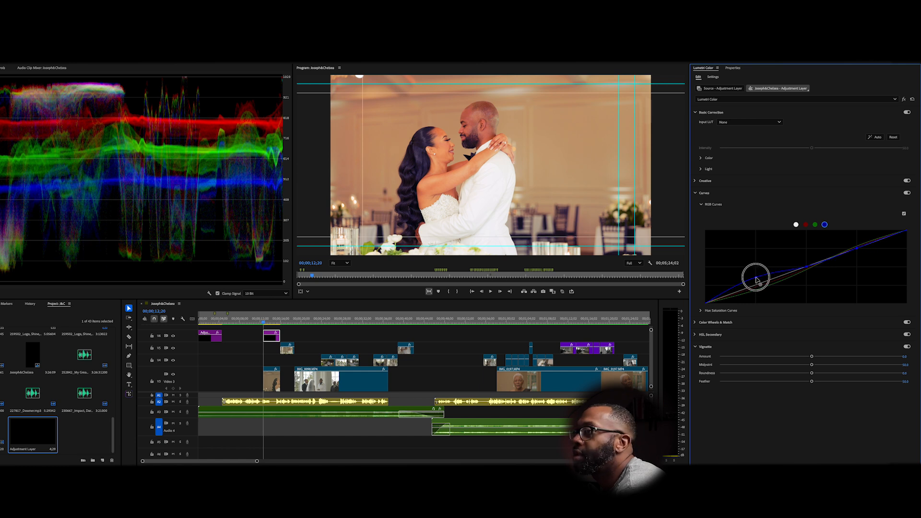
left_click_drag(756, 279, 756, 286)
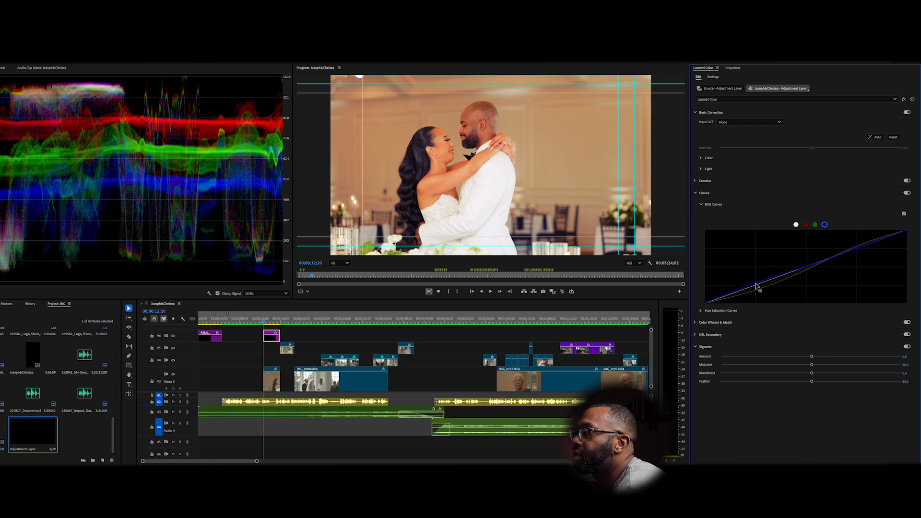
- Raise the blue curve's middle point slightly above the diagonal to add a little blue to the midtones
left_click(806, 269)
left_click_drag(806, 267, 807, 267)
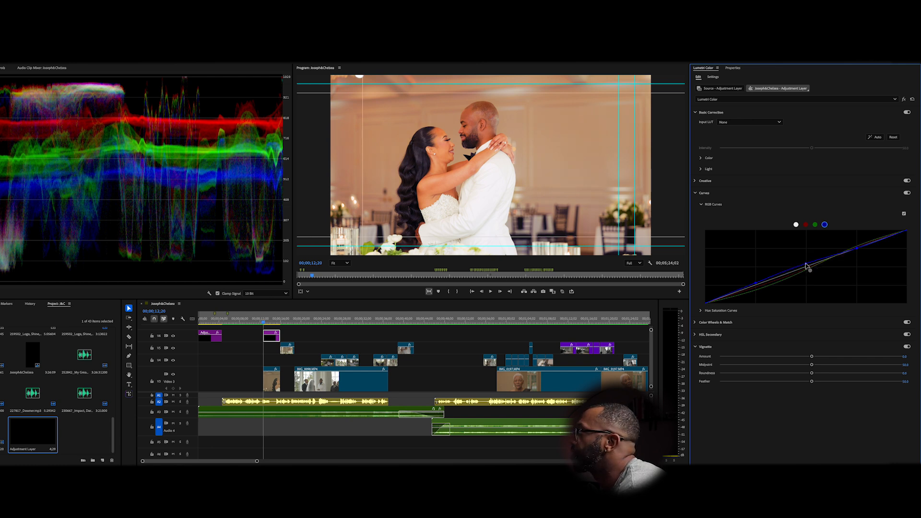
left_click(806, 267)
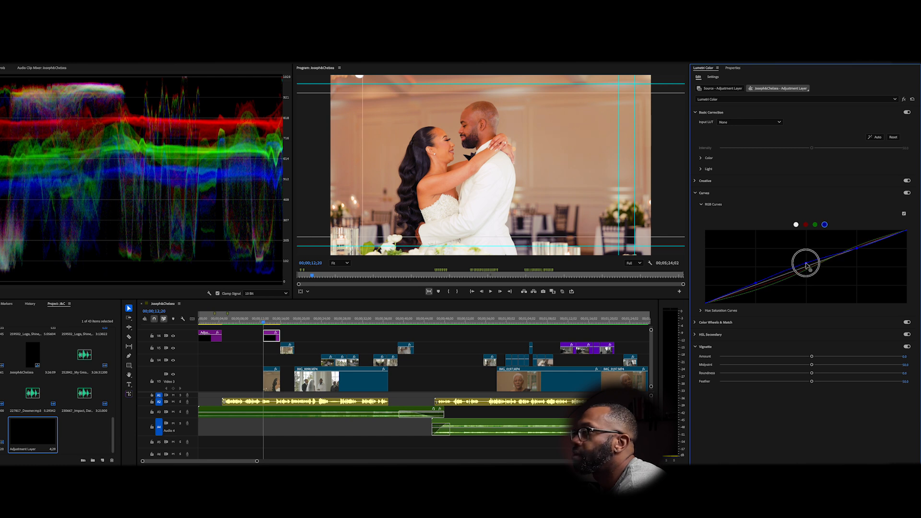
left_click_drag(806, 263, 806, 264)
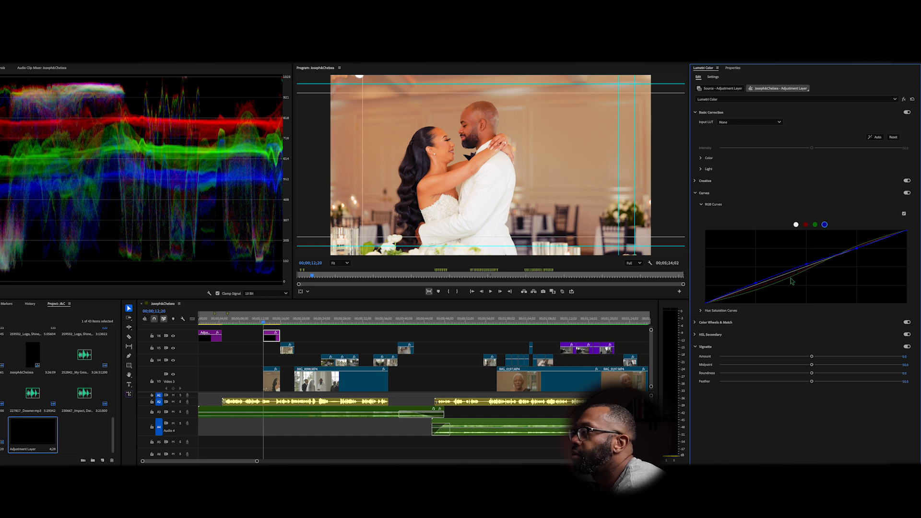
- Lower the highlight point of the blue RGB curve slightly below the diagonal and fine-tune its middle point
left_click(857, 250)
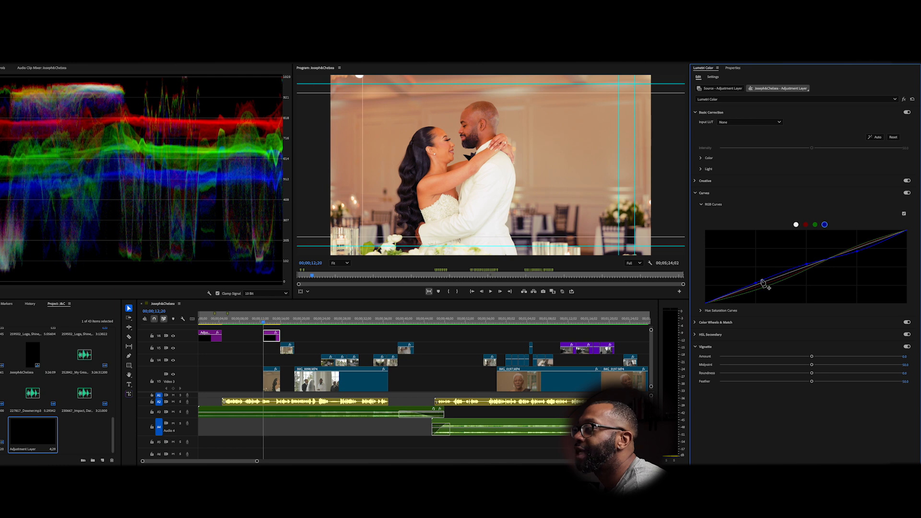
left_click(807, 266)
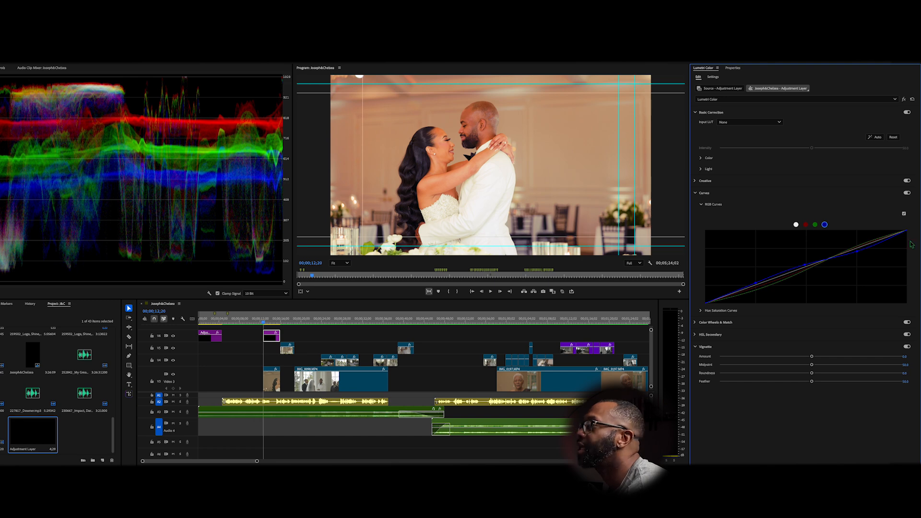
- Compare the image with and without the curve adjustments by switching RGB Curves and the whole Curves section off and on, leaving both enabled
left_click(904, 214)
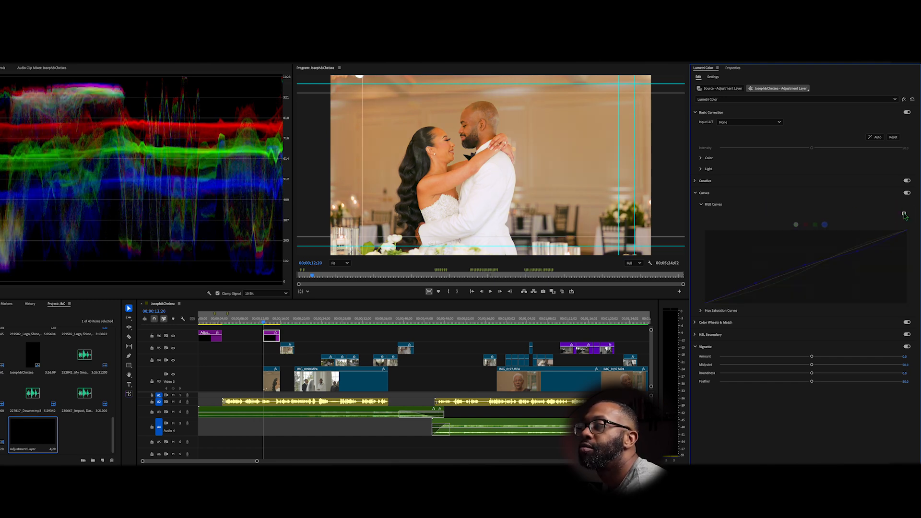
left_click(903, 214)
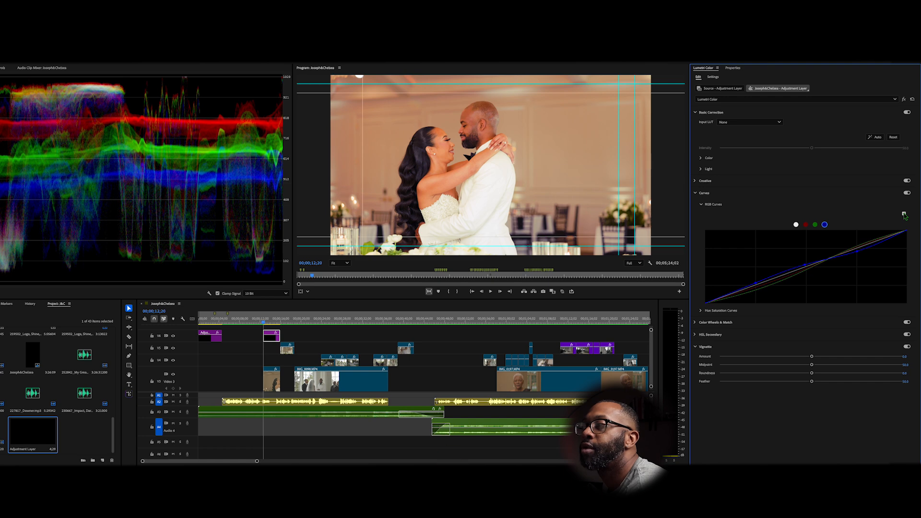
left_click(903, 214)
left_click(903, 214)
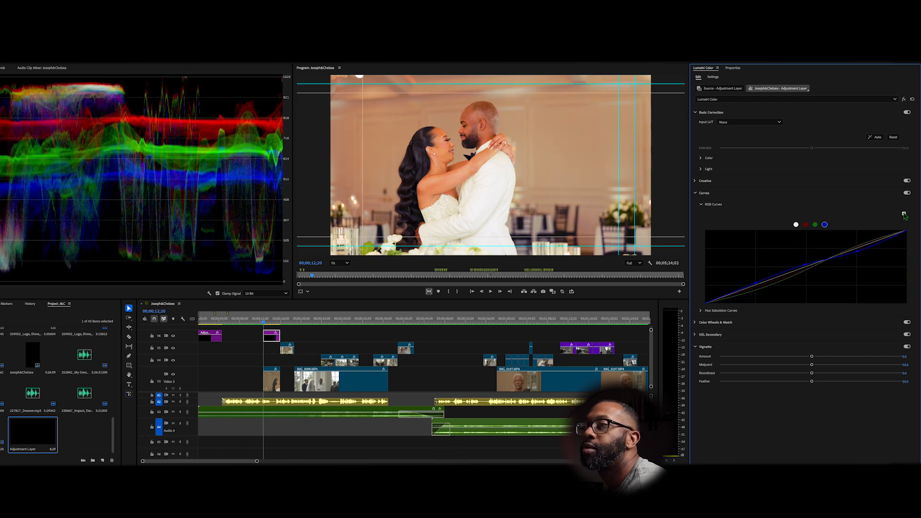
left_click(696, 194)
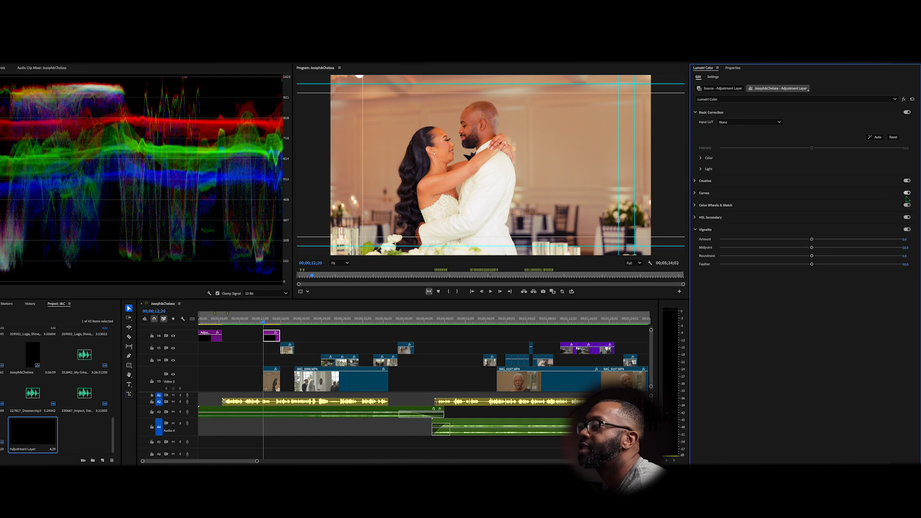
left_click(694, 194)
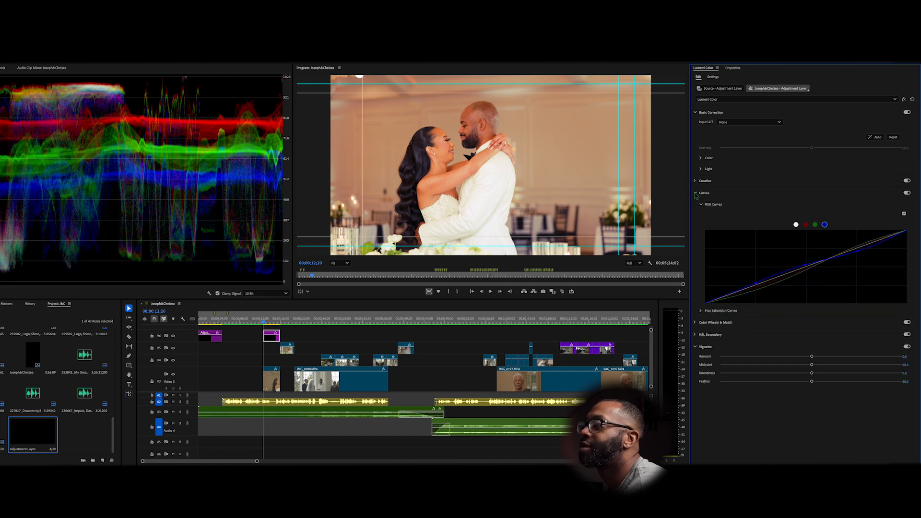
left_click(906, 193)
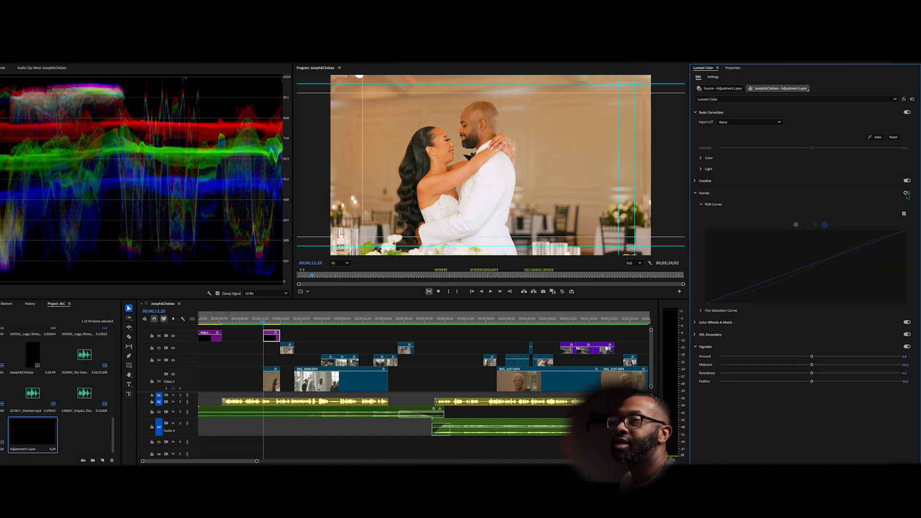
left_click(906, 194)
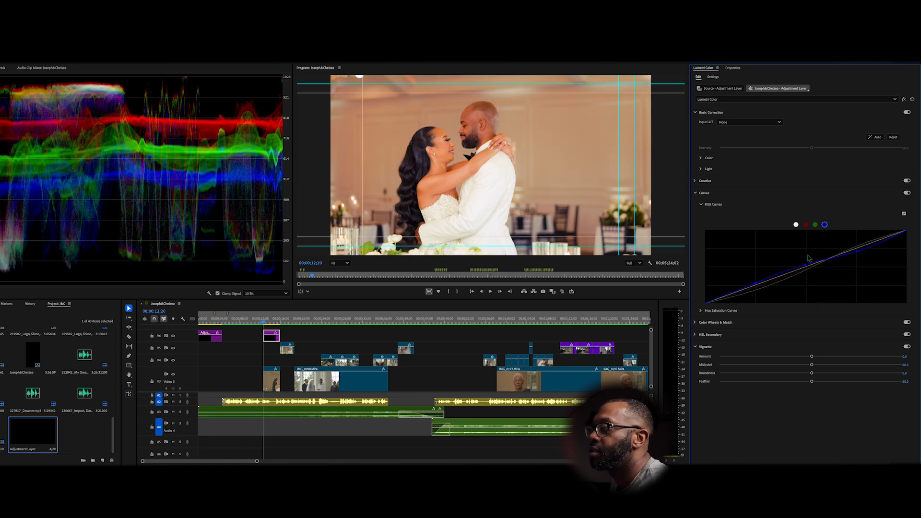
- Fine-tune the shadow and middle points of the blue RGB curve
left_click(756, 287)
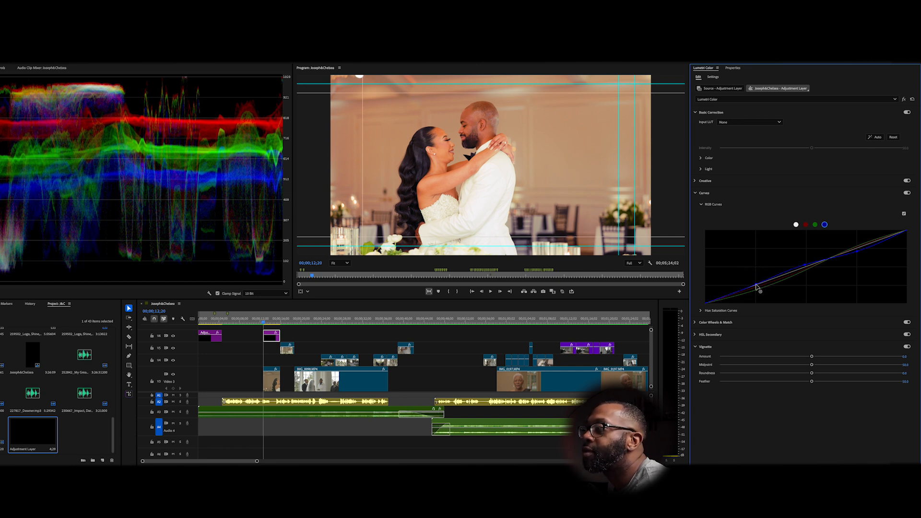
left_click(806, 266)
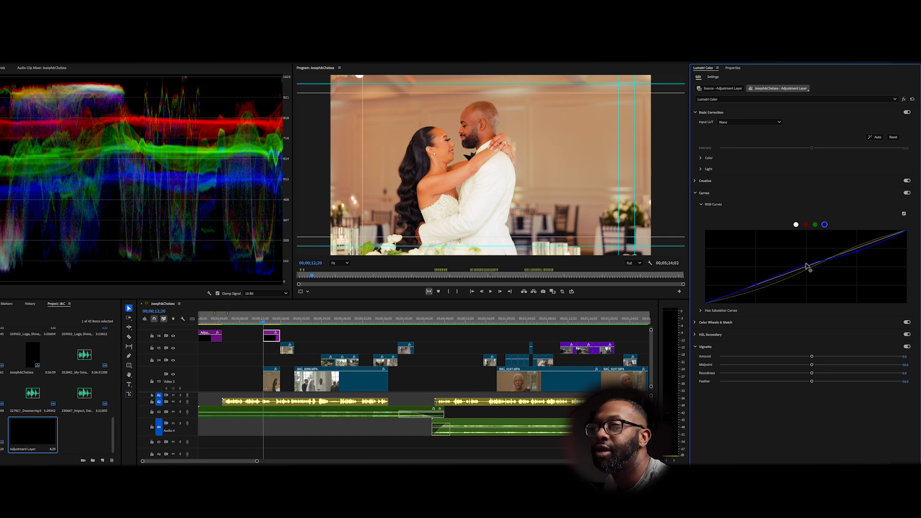
left_click(701, 205)
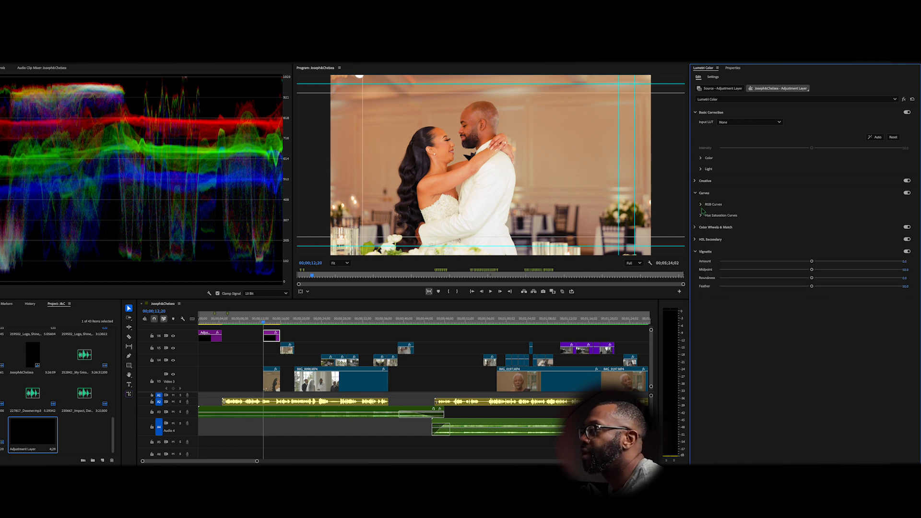
- Sample the wall colour for the Hue vs Sat curve and pull its orange point slightly down to desaturate that hue
left_click(701, 217)
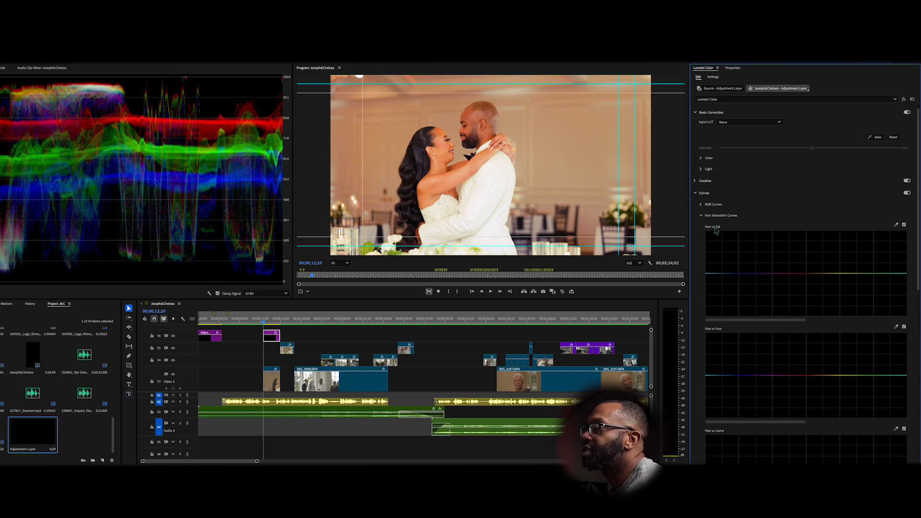
left_click(896, 225)
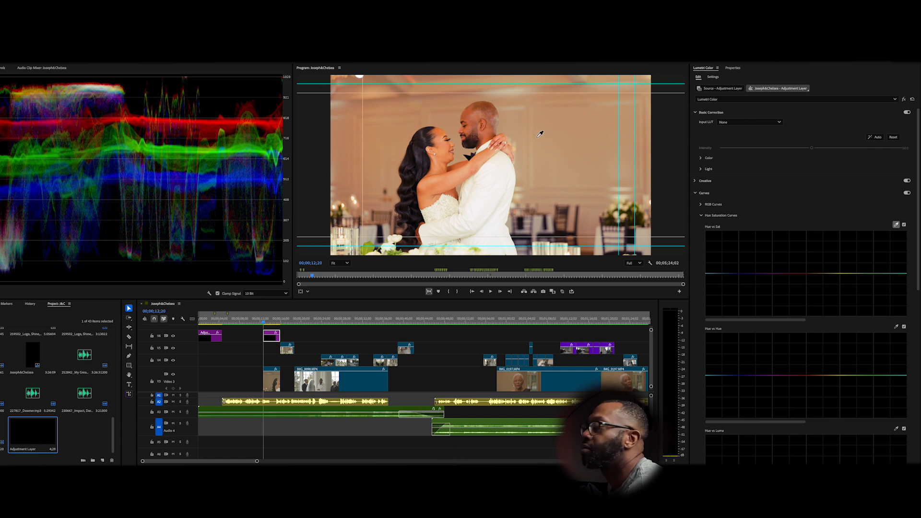
left_click(376, 145)
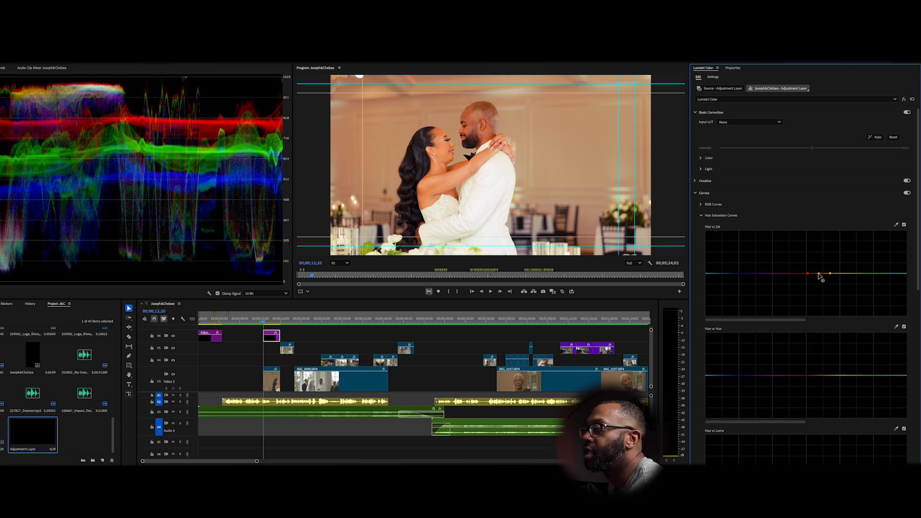
left_click_drag(818, 273, 821, 284)
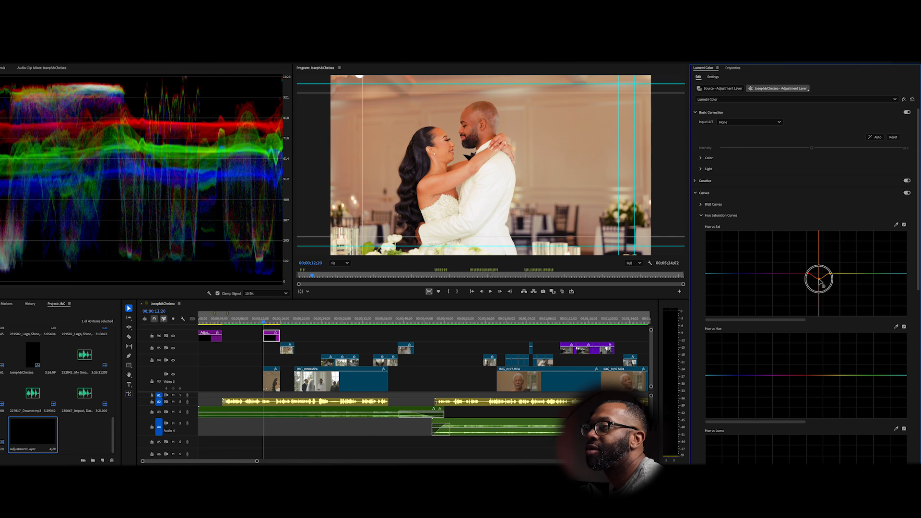
left_click_drag(822, 284, 821, 283)
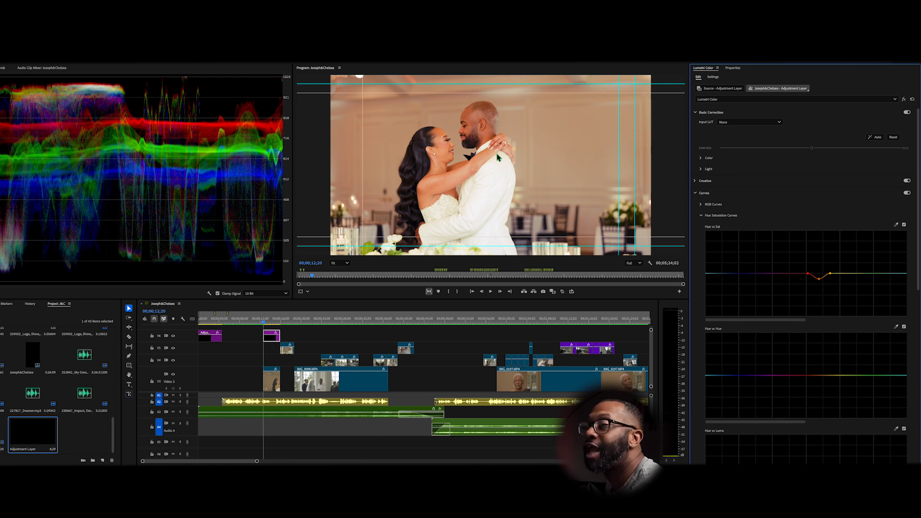
- Compare the image with and without the Hue vs Sat curve several times, leaving it enabled
left_click(904, 224)
left_click(904, 225)
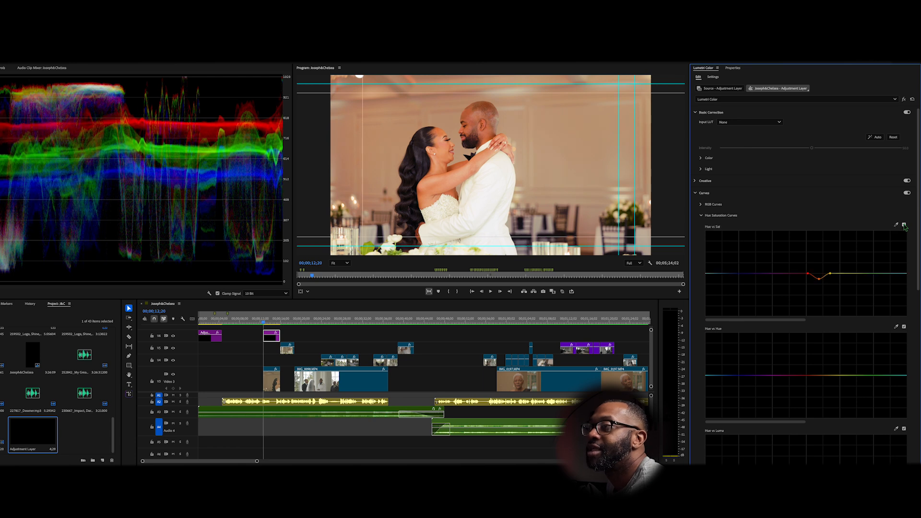
left_click(904, 225)
left_click(904, 225)
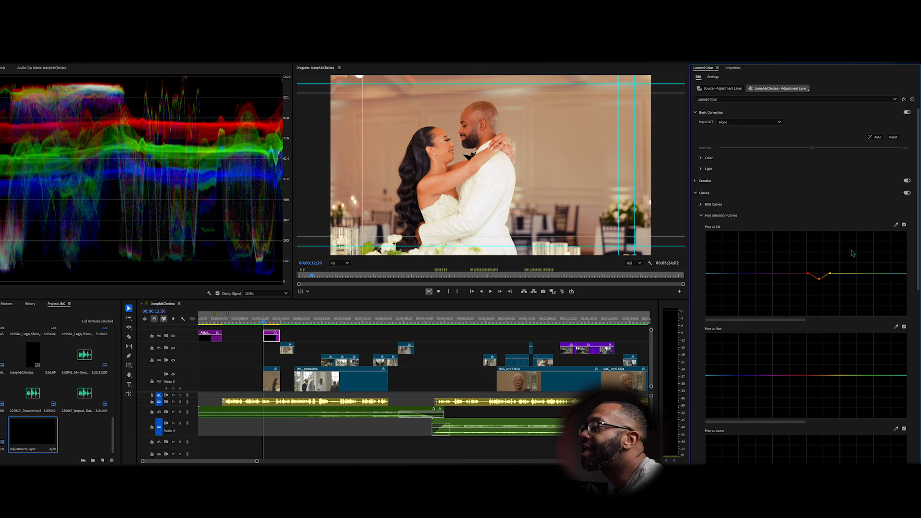
left_click(904, 225)
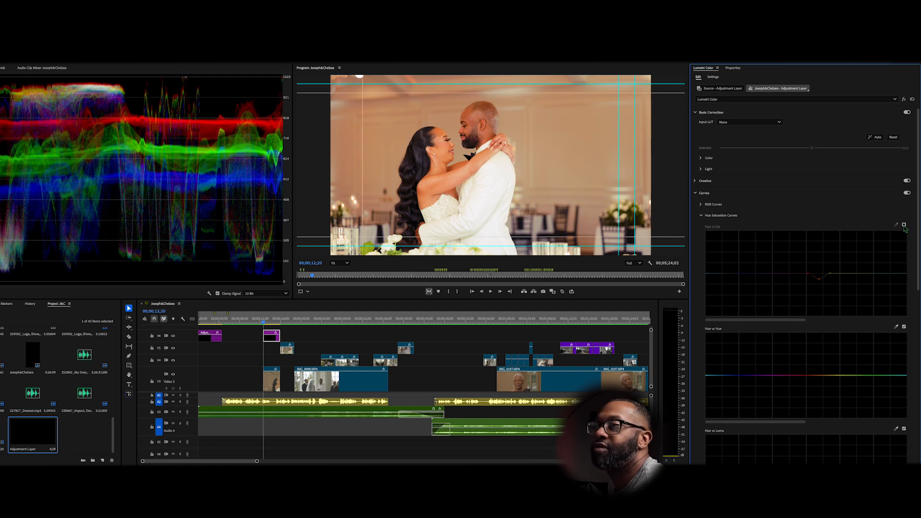
left_click(904, 225)
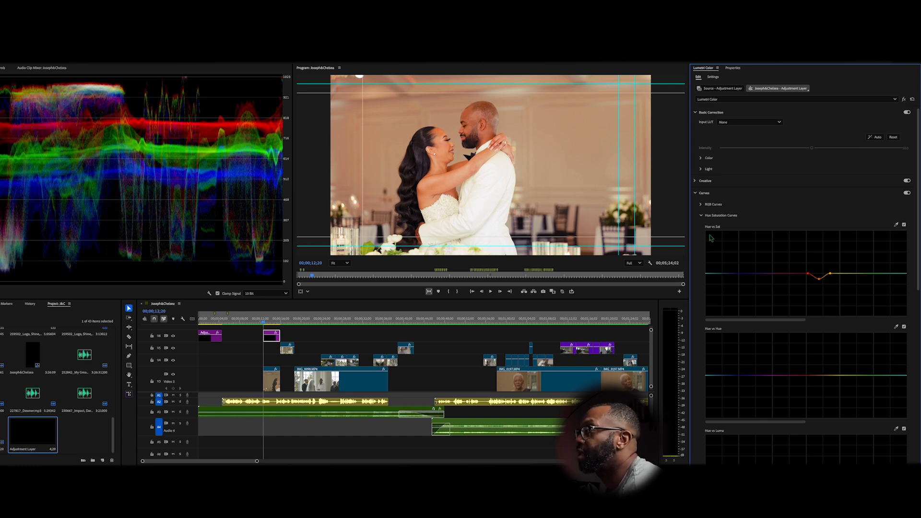
- Shift the Midtones colour wheel slightly from its centre toward orange to warm the midtones
left_click(701, 216)
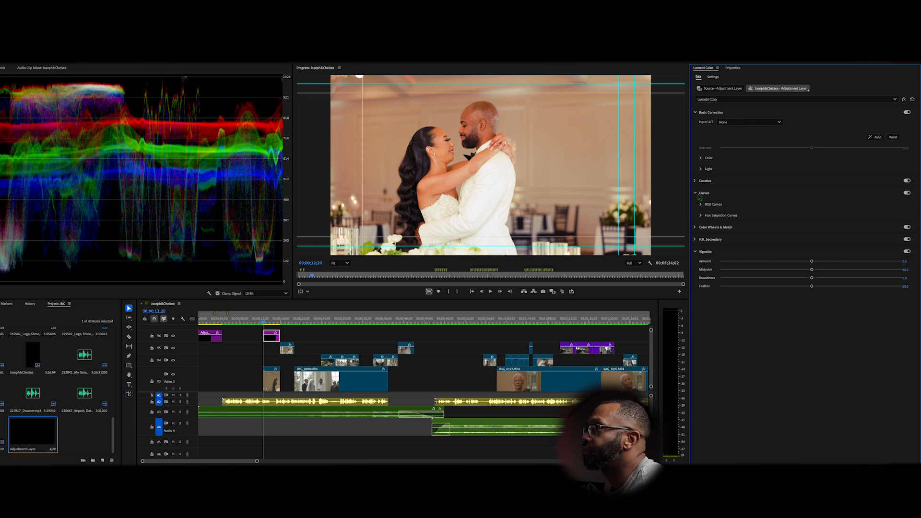
left_click(695, 228)
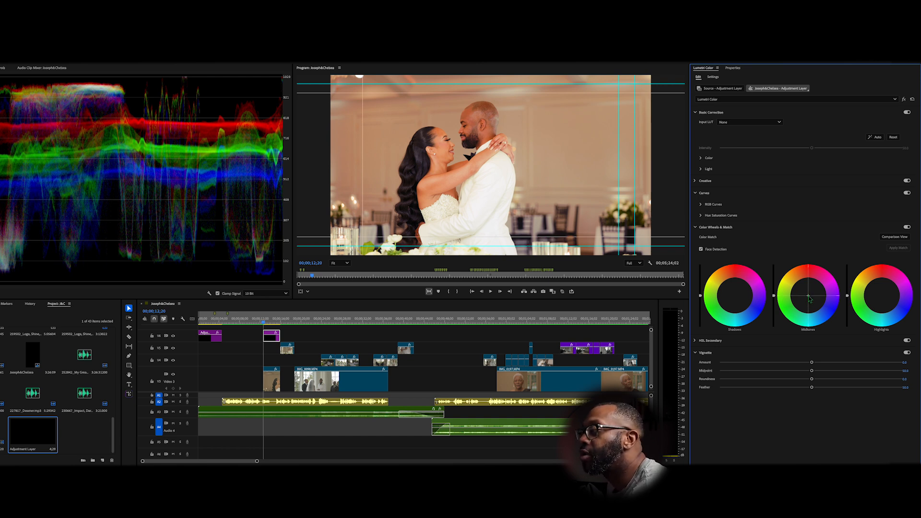
left_click_drag(809, 296, 807, 295)
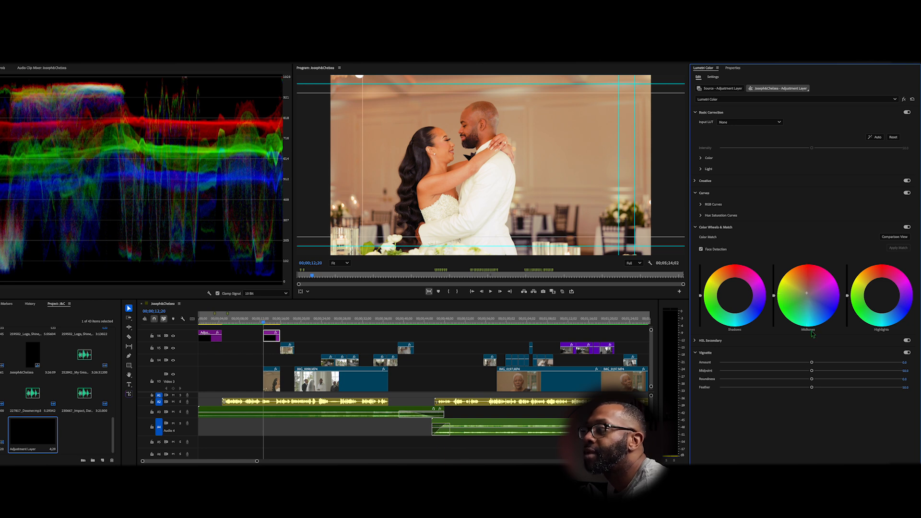
- Compare the image with and without the Color Wheels & Match adjustment several times, leaving it enabled
left_click(906, 227)
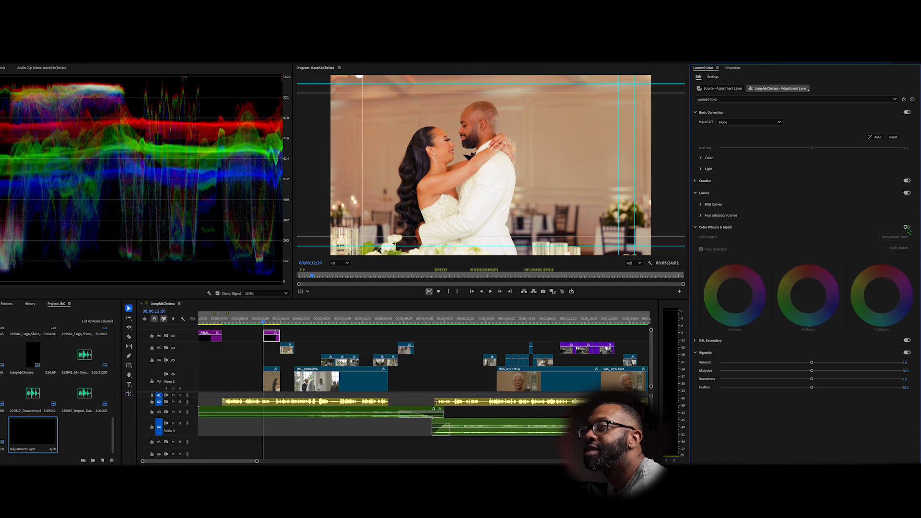
left_click(906, 227)
left_click(906, 228)
left_click(906, 228)
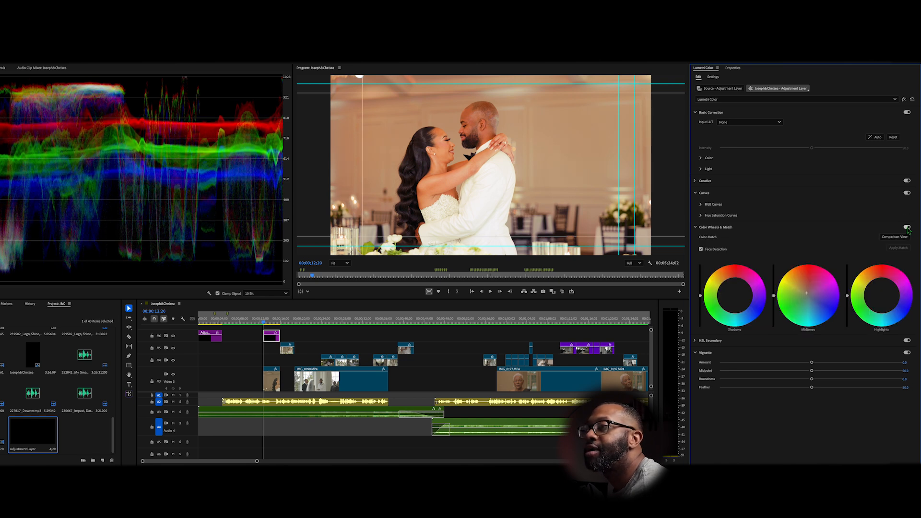
left_click(905, 227)
left_click(906, 227)
left_click(906, 227)
left_click(906, 227)
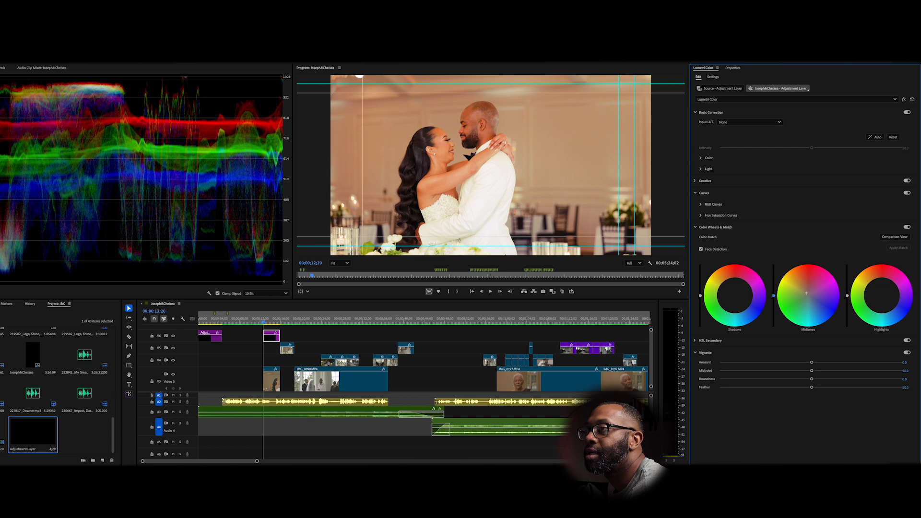
- Lower the Midtones wheel's brightness slider slightly below its centre to darken the midtones
left_click_drag(773, 296, 773, 305)
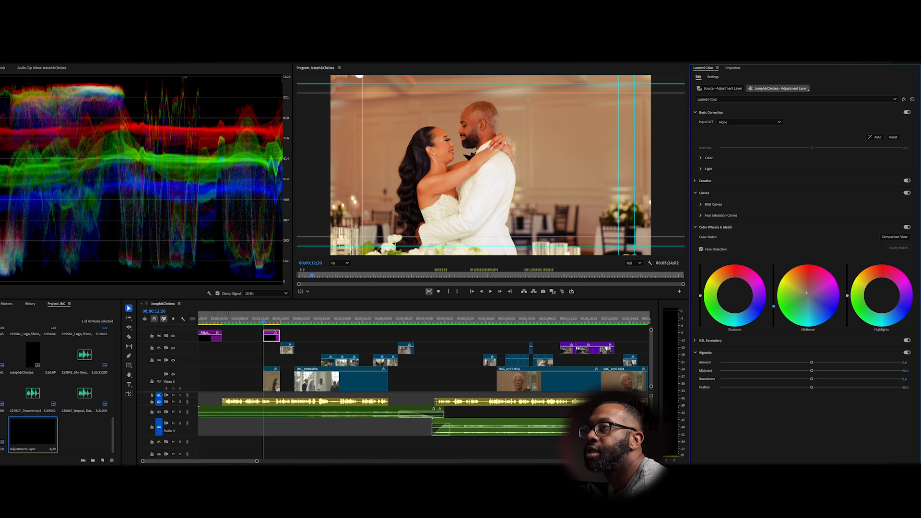
mouse_move(773, 307)
left_mouse_down()
mouse_move(773, 288)
mouse_move(773, 303)
left_mouse_up()
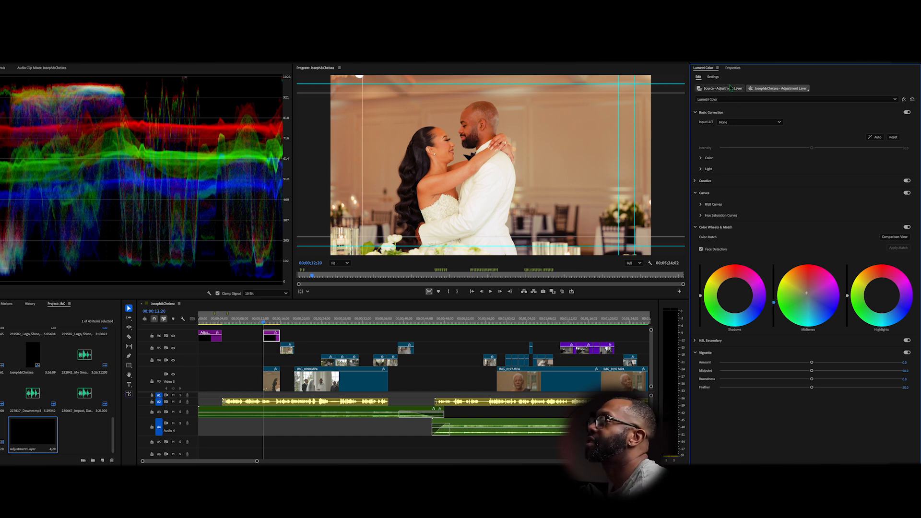
- Compare the image with and without the entire Lumetri grade, leaving the effect enabled
left_click(696, 193)
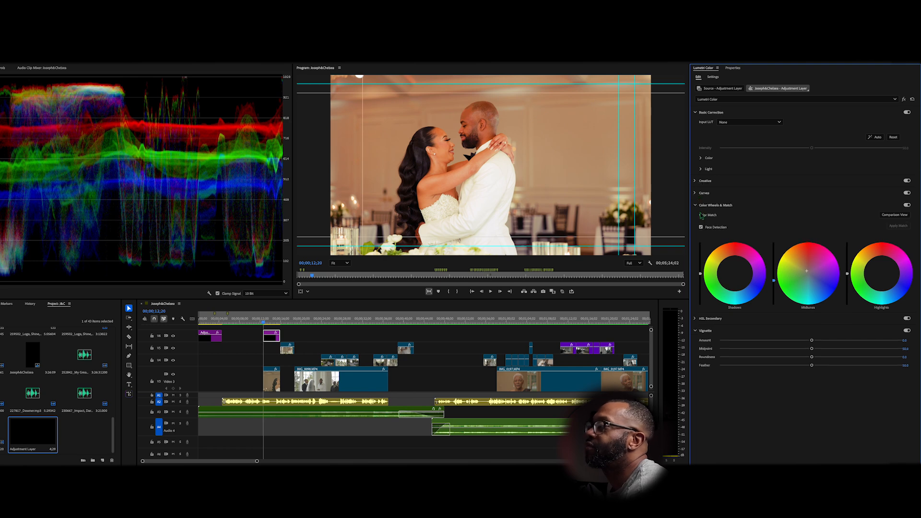
left_click(903, 99)
left_click(904, 99)
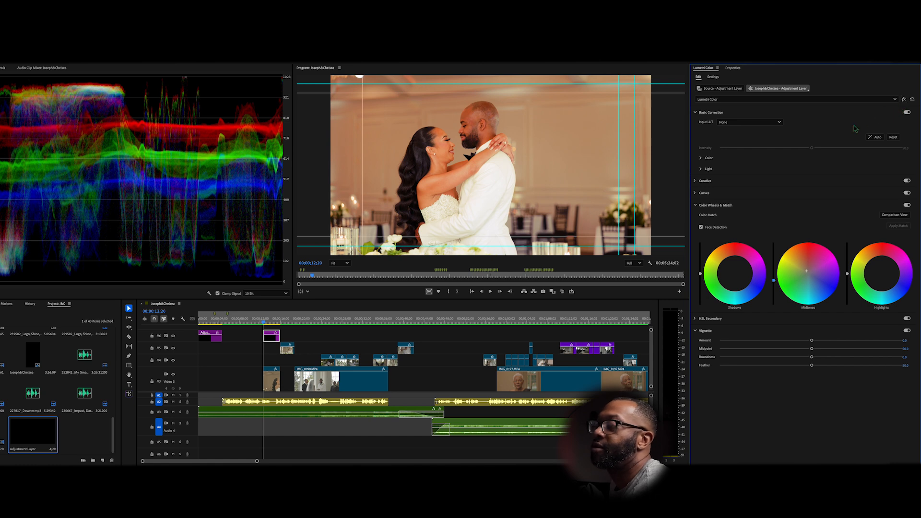
- Add a subtle dark vignette with a slightly negative amount, a reduced midpoint and a nearly maximum feather
left_click(697, 206)
left_click(696, 218)
left_click(696, 218)
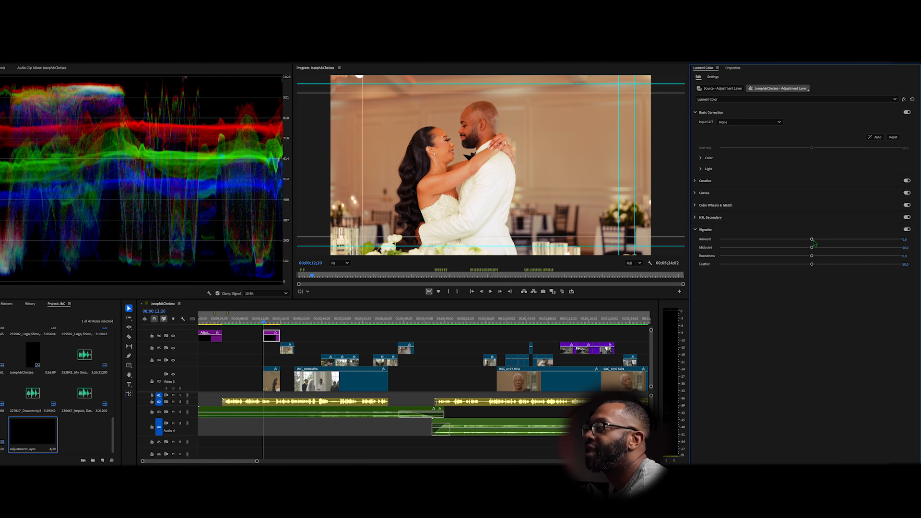
left_click_drag(813, 240, 896, 264)
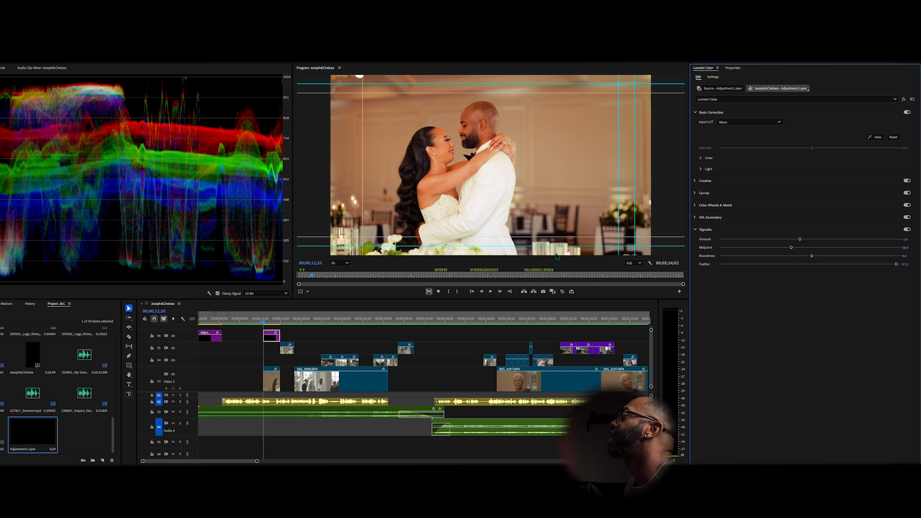